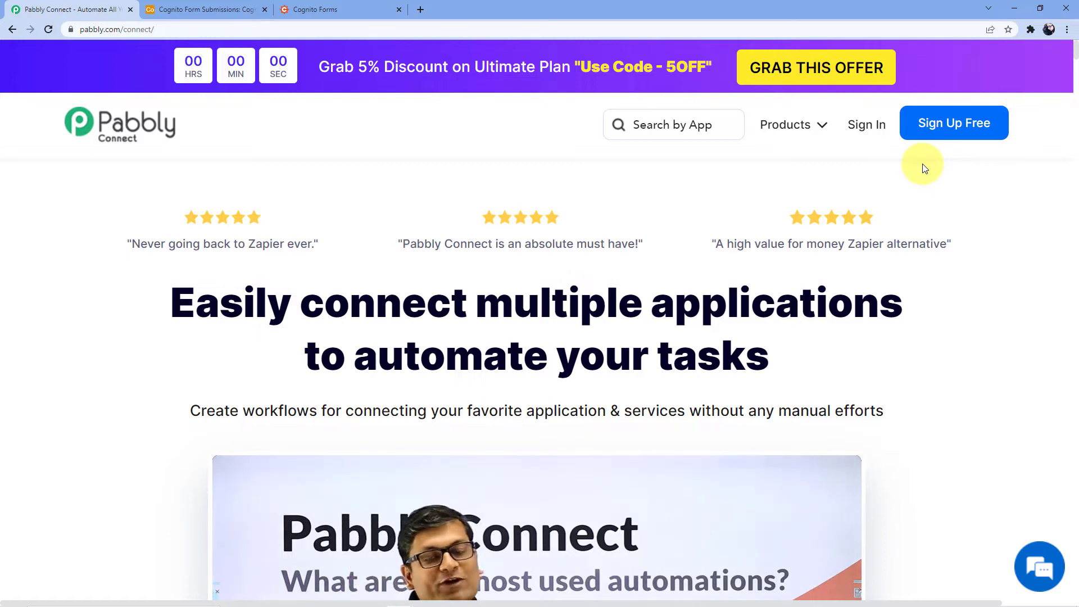
Log in to Pabbly and open the Pabbly Connect dashboard showing the Home folder's workflows
{"action": "left_click", "coordinate": [864, 131]}
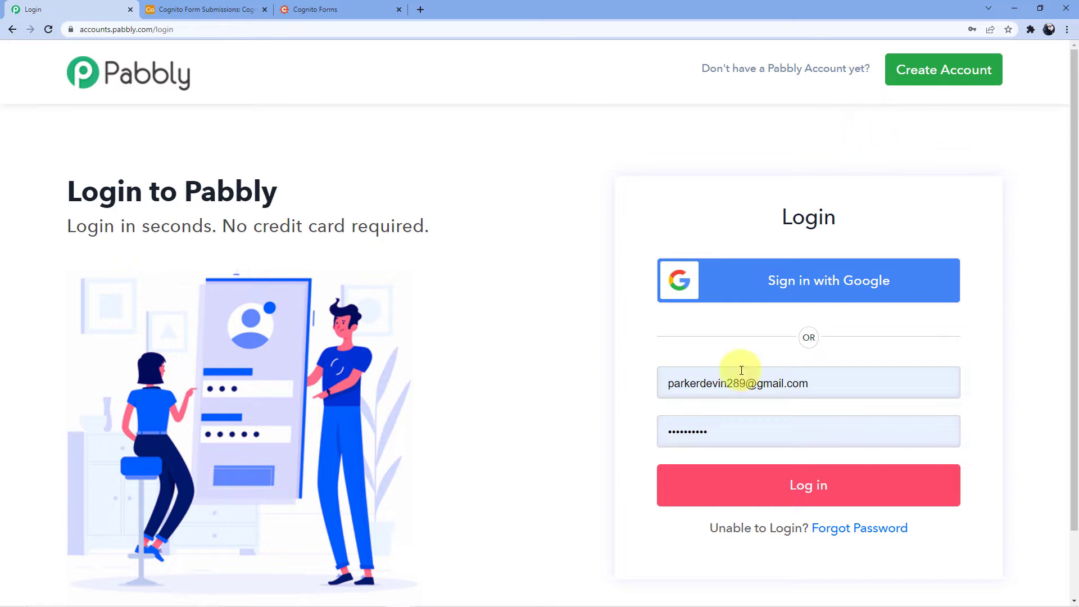
{"action": "left_click", "coordinate": [766, 476]}
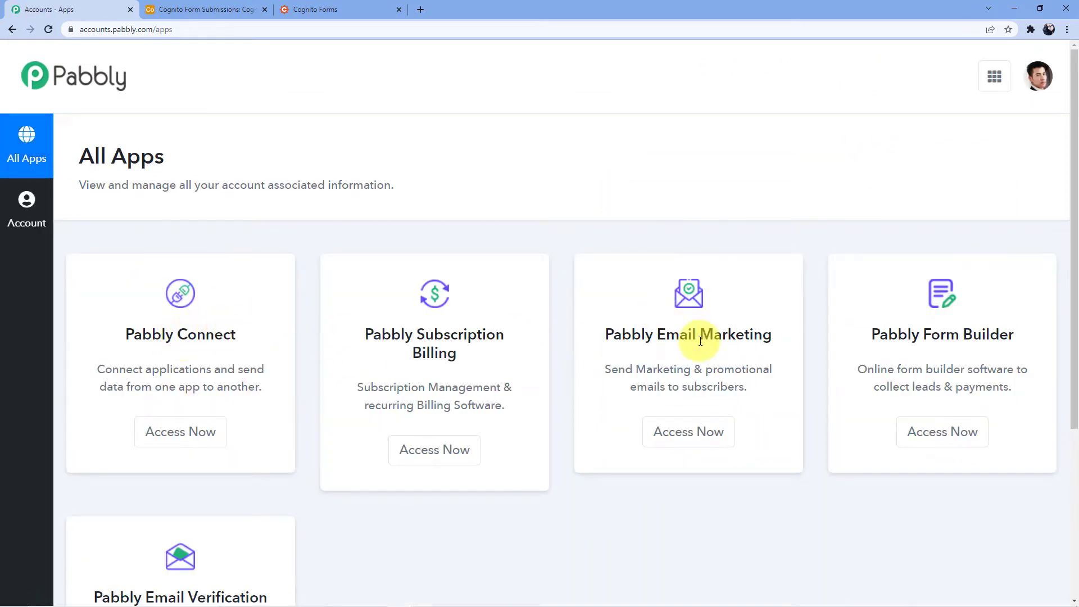
{"action": "left_click", "coordinate": [189, 441]}
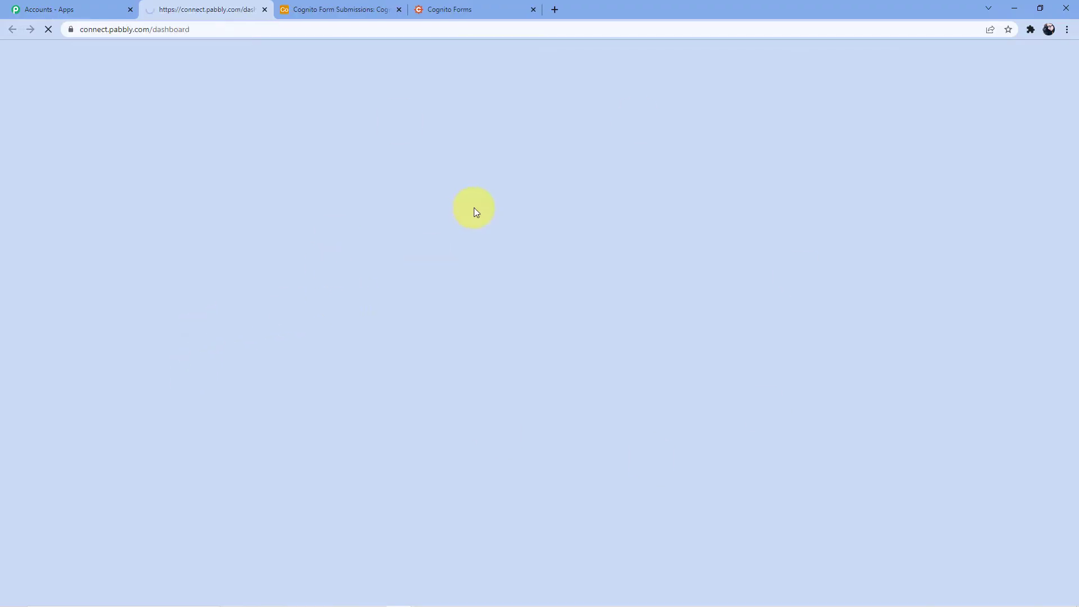
{"action": "scroll", "coordinate": [475, 258], "scroll_direction": "down", "scroll_amount": 5}
{"action": "scroll", "coordinate": [475, 258], "scroll_direction": "down", "scroll_amount": 20}
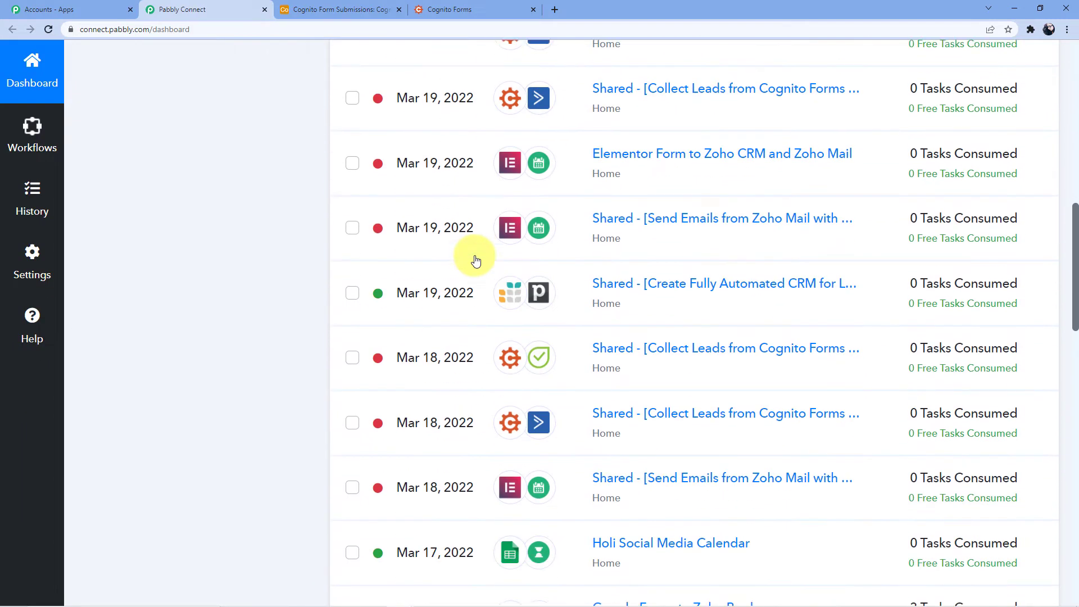
{"action": "scroll", "coordinate": [476, 260], "scroll_direction": "up", "scroll_amount": 6}
{"action": "scroll", "coordinate": [476, 260], "scroll_direction": "up", "scroll_amount": 10}
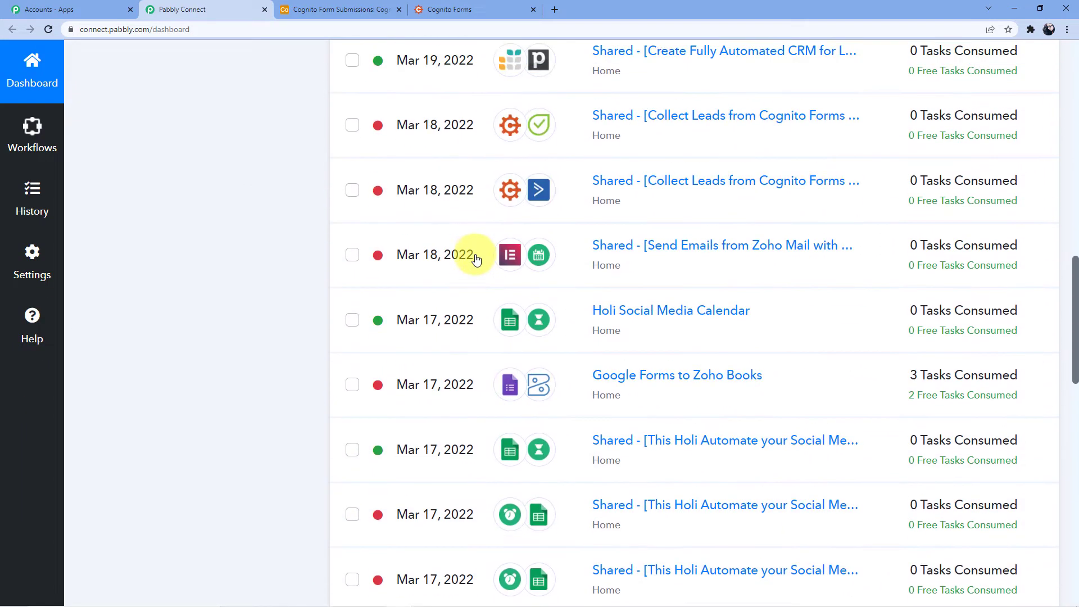
{"action": "scroll", "coordinate": [634, 445], "scroll_direction": "up", "scroll_amount": 5}
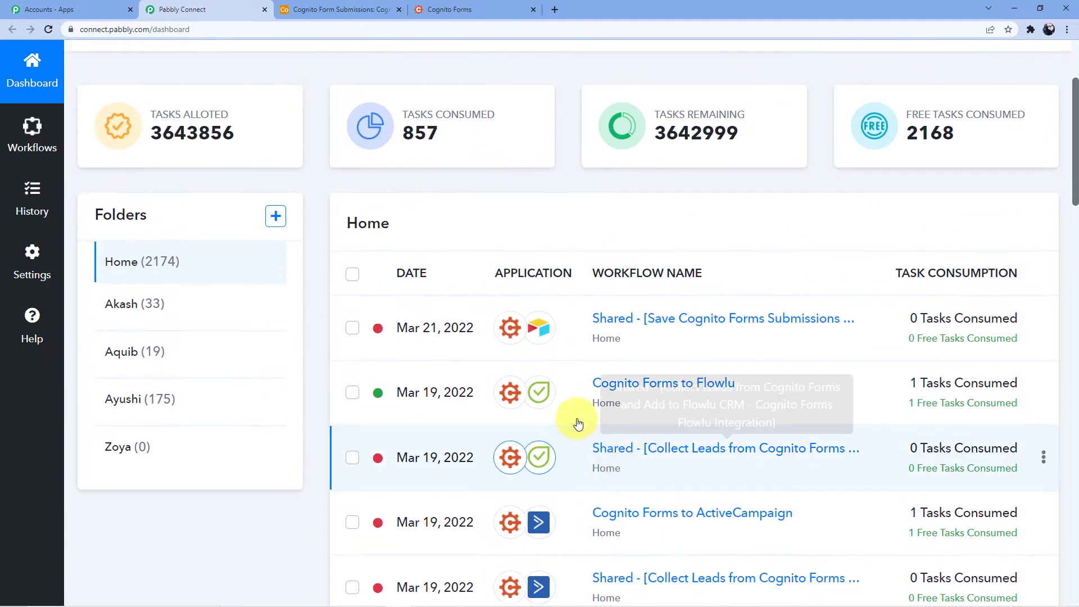
{"action": "scroll", "coordinate": [626, 422], "scroll_direction": "down", "scroll_amount": 4}
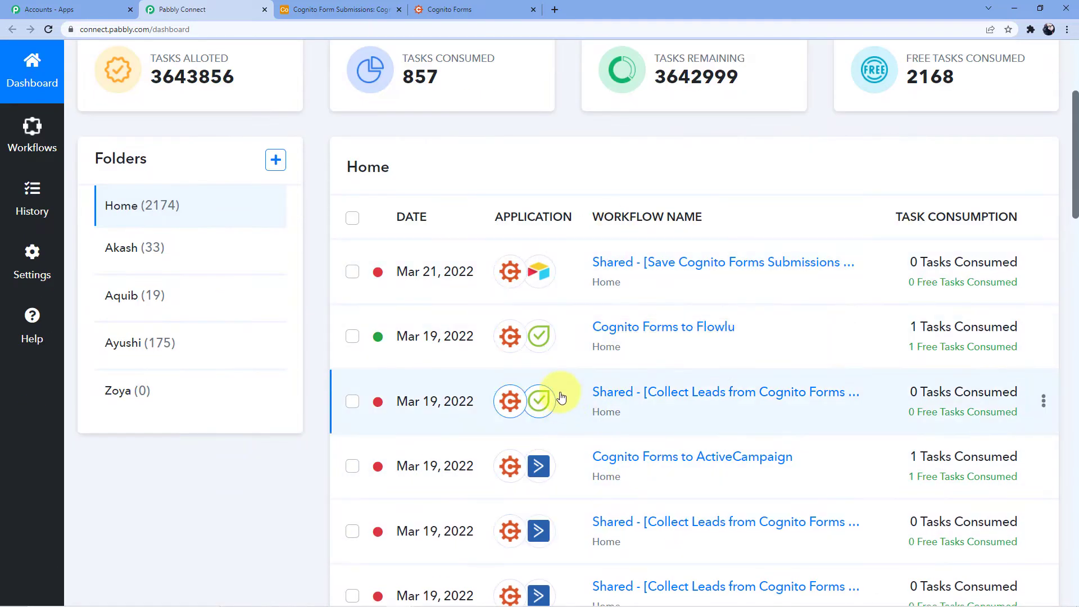
{"action": "scroll", "coordinate": [556, 337], "scroll_direction": "up", "scroll_amount": 4}
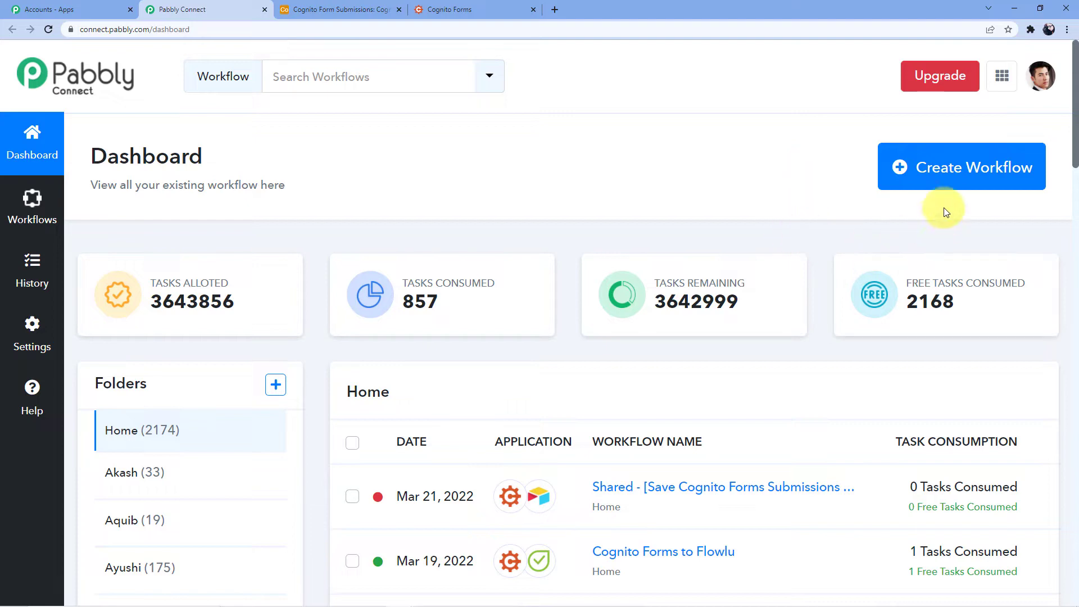
Create a new workflow named 'Cognito Forms to Apollo'
{"action": "left_click", "coordinate": [930, 180]}
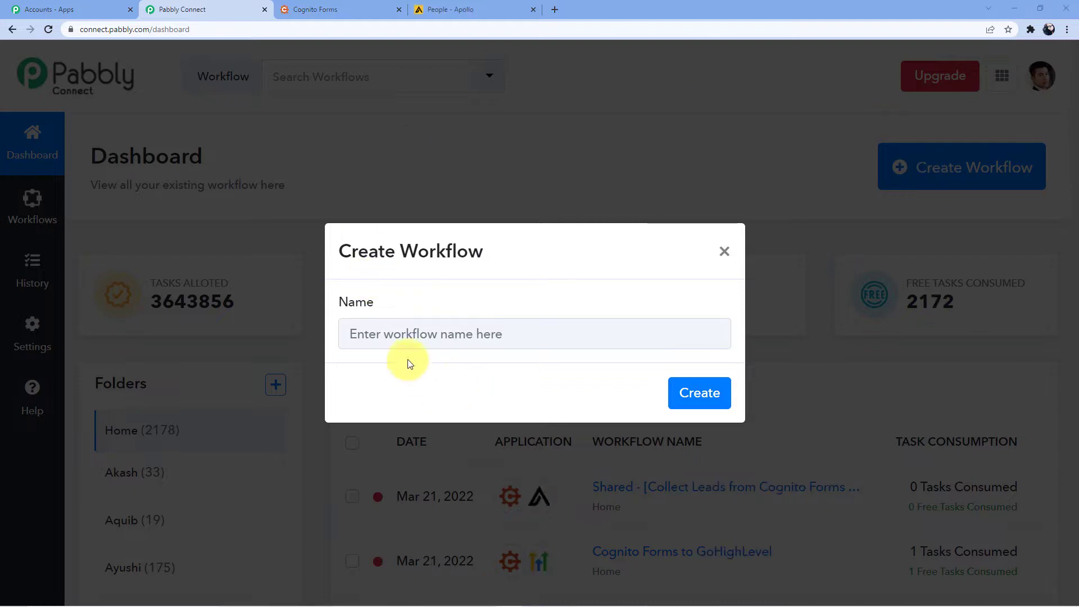
{"action": "left_click", "coordinate": [416, 332]}
{"action": "type", "text": "Cognito Forms to Appllo"}
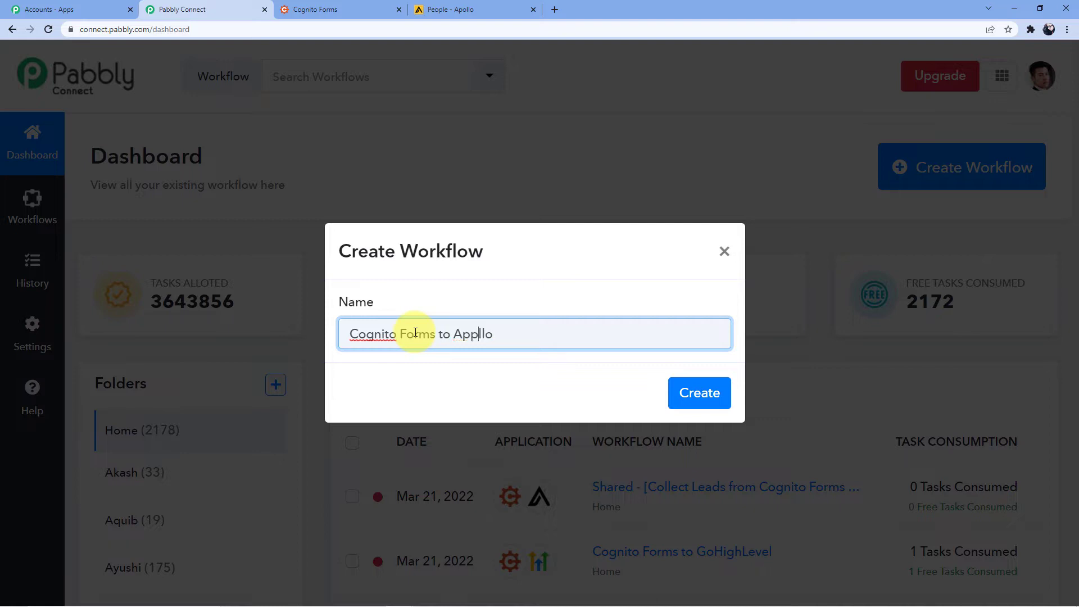
{"action": "key", "text": "BackSpace"}
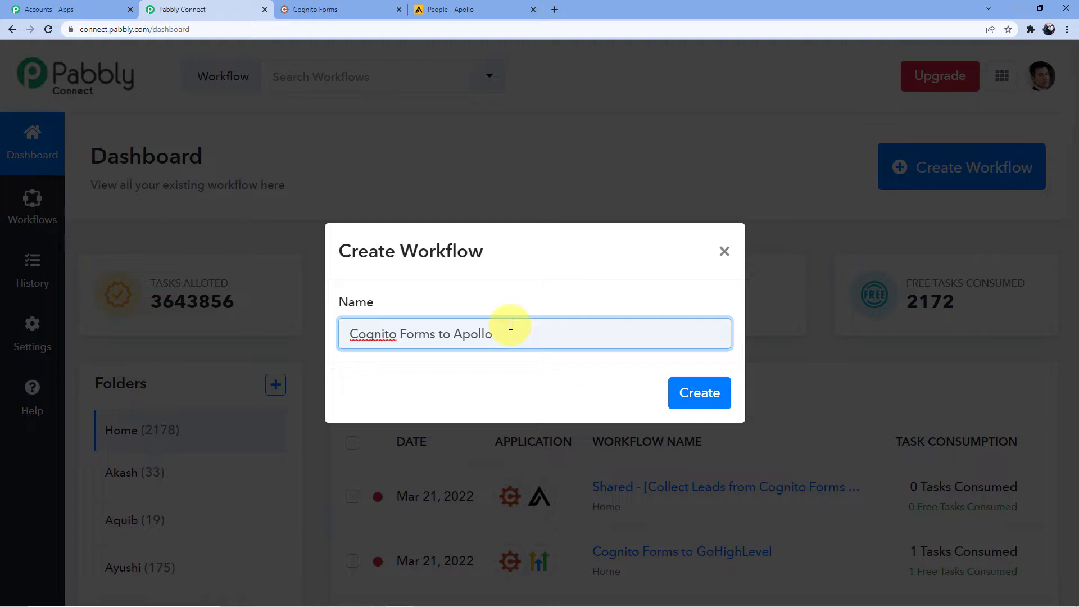
{"action": "left_click", "coordinate": [706, 393]}
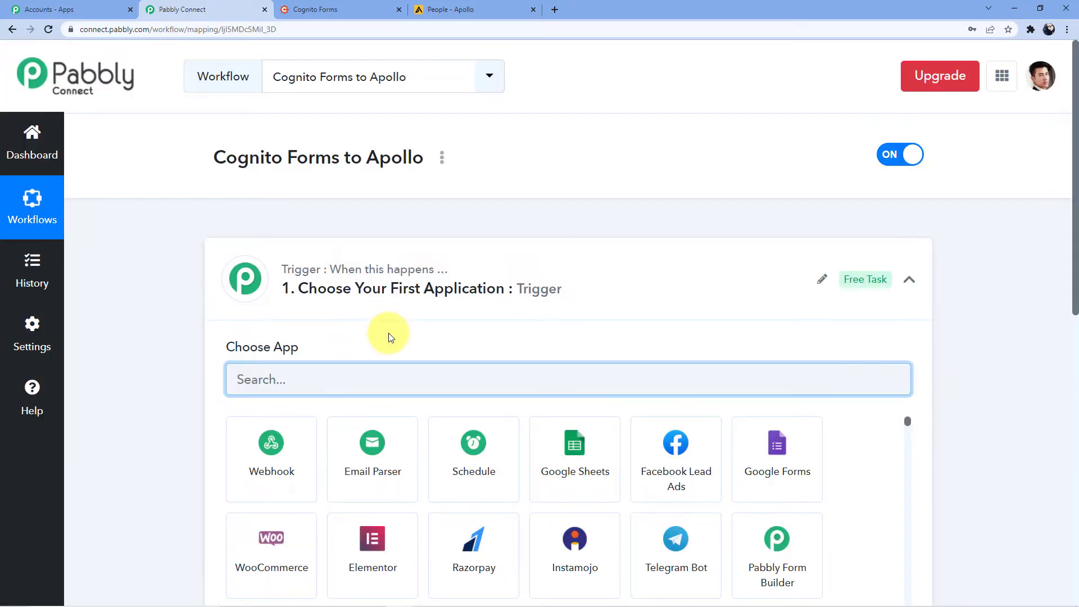
Set the trigger app to Cognito Forms with the New Entry event
{"action": "scroll", "coordinate": [387, 337], "scroll_direction": "down", "scroll_amount": 6}
{"action": "scroll", "coordinate": [307, 421], "scroll_direction": "up", "scroll_amount": 3}
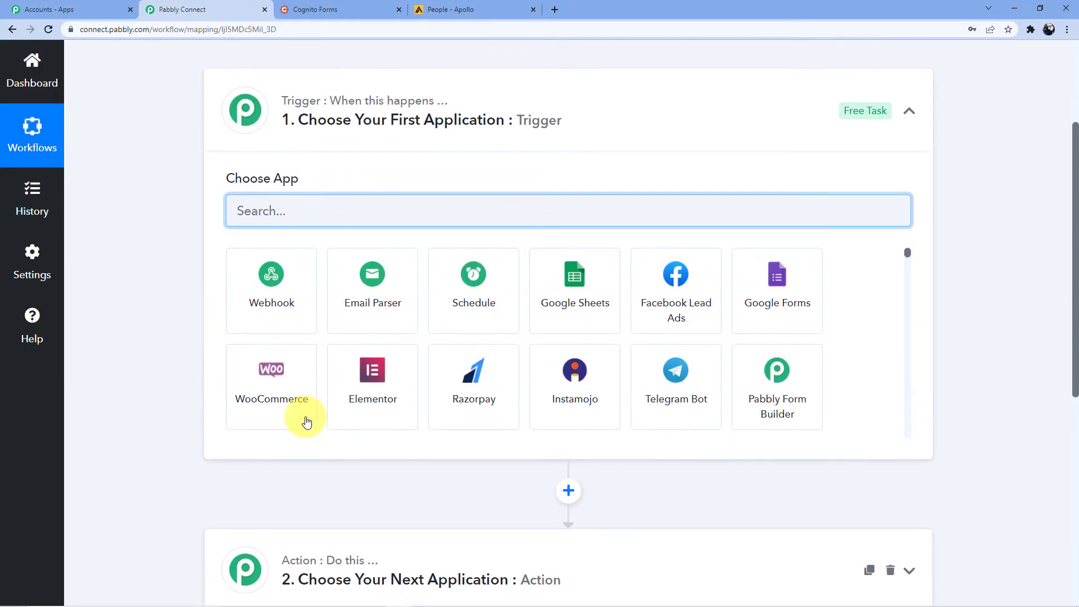
{"action": "scroll", "coordinate": [337, 382], "scroll_direction": "up", "scroll_amount": 3}
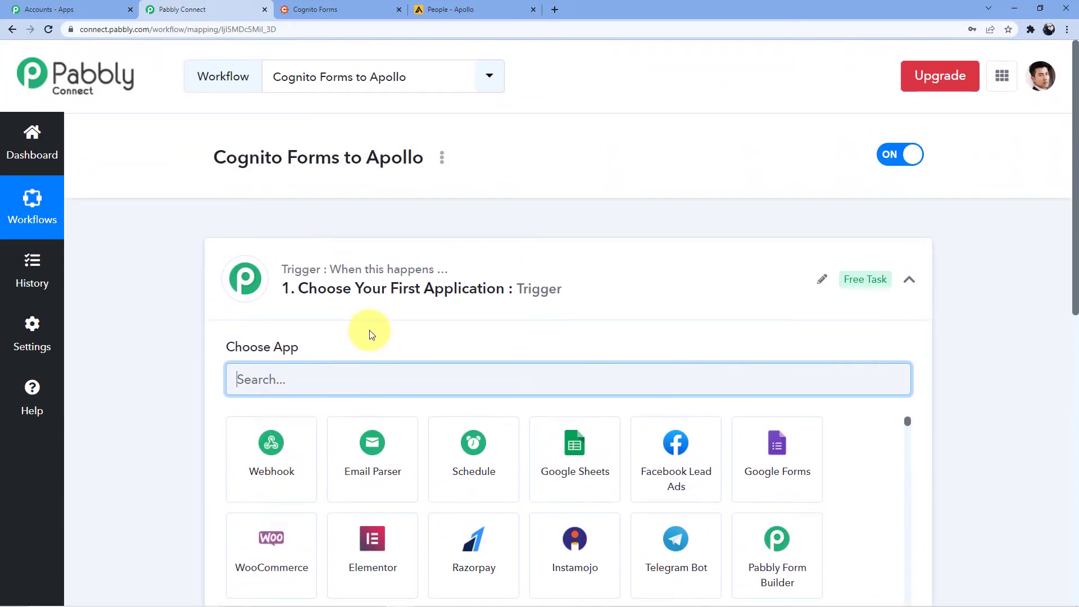
{"action": "scroll", "coordinate": [369, 334], "scroll_direction": "down", "scroll_amount": 8}
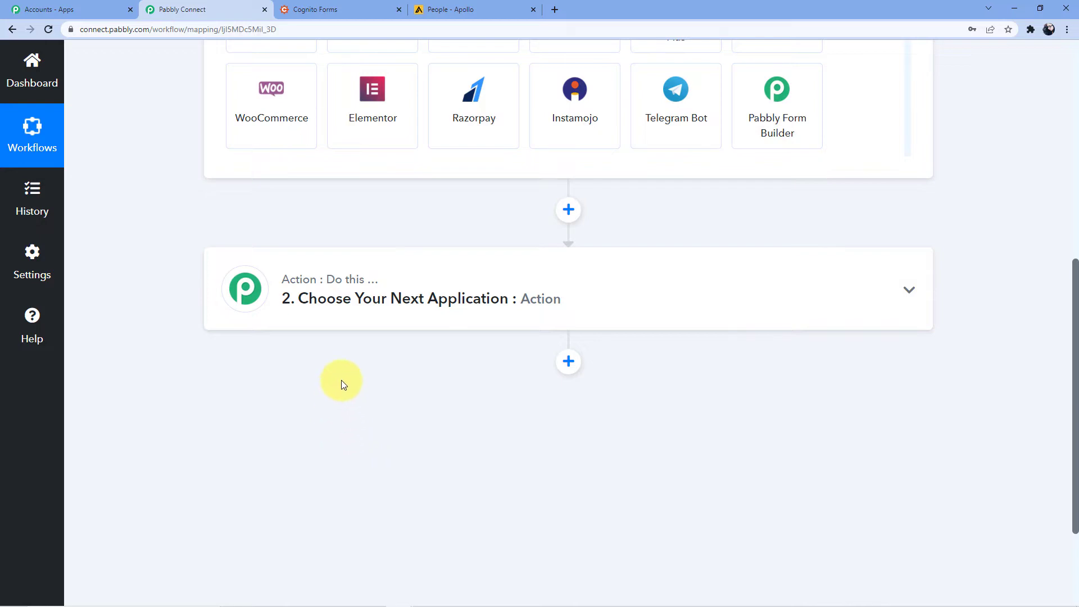
{"action": "scroll", "coordinate": [342, 379], "scroll_direction": "up", "scroll_amount": 6}
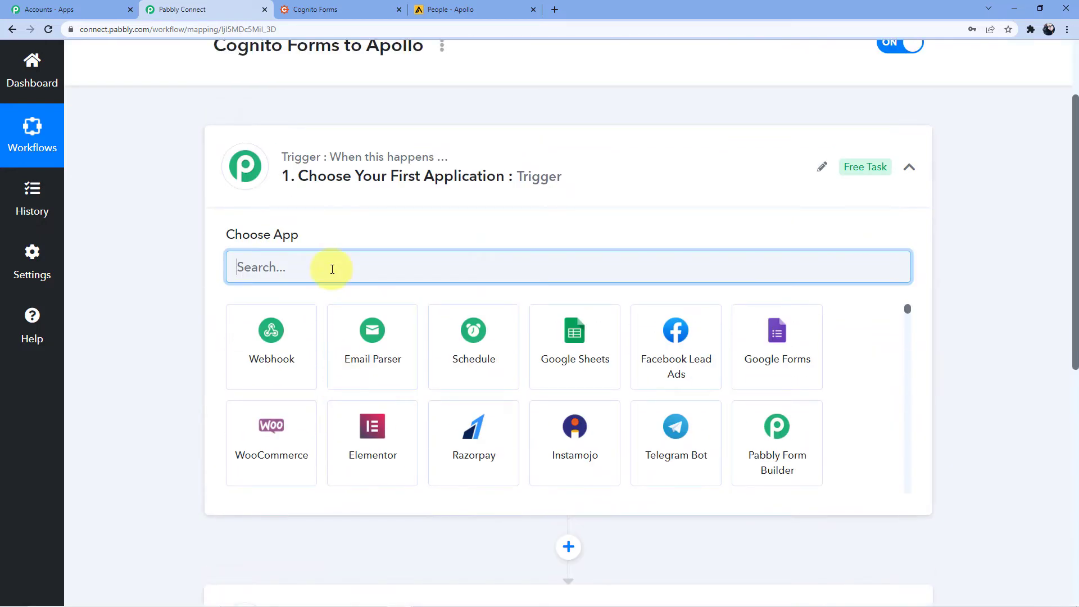
{"action": "type", "text": "Cognito"}
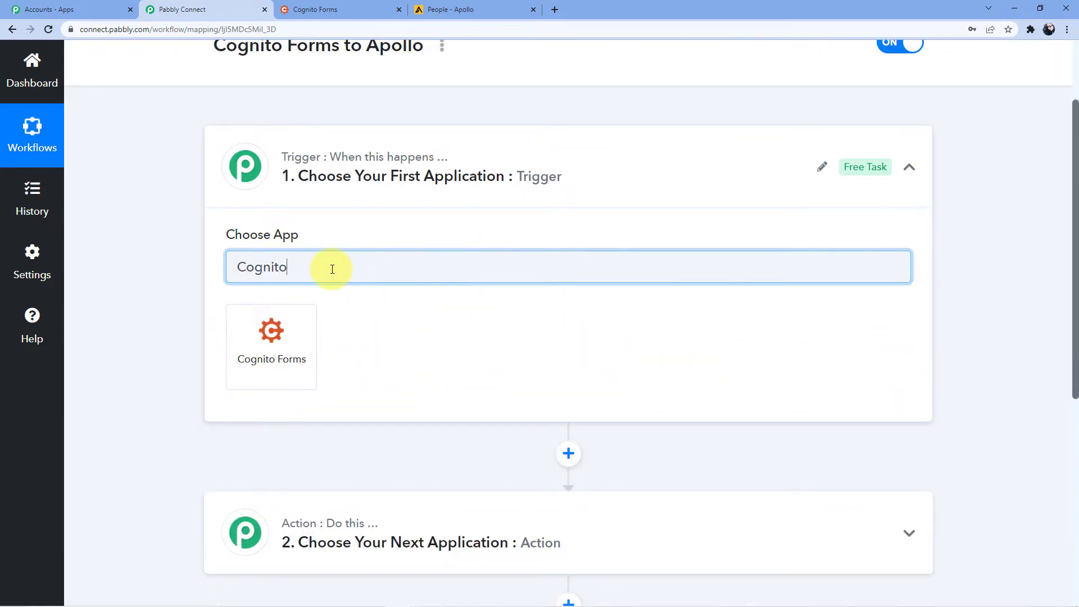
{"action": "left_click", "coordinate": [285, 315]}
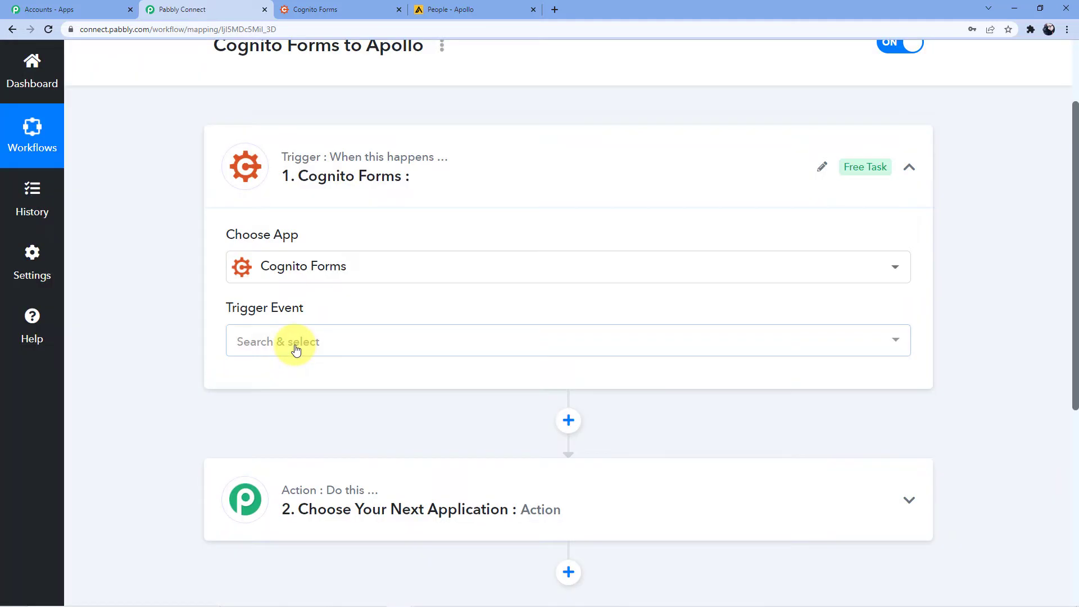
{"action": "left_click", "coordinate": [289, 342]}
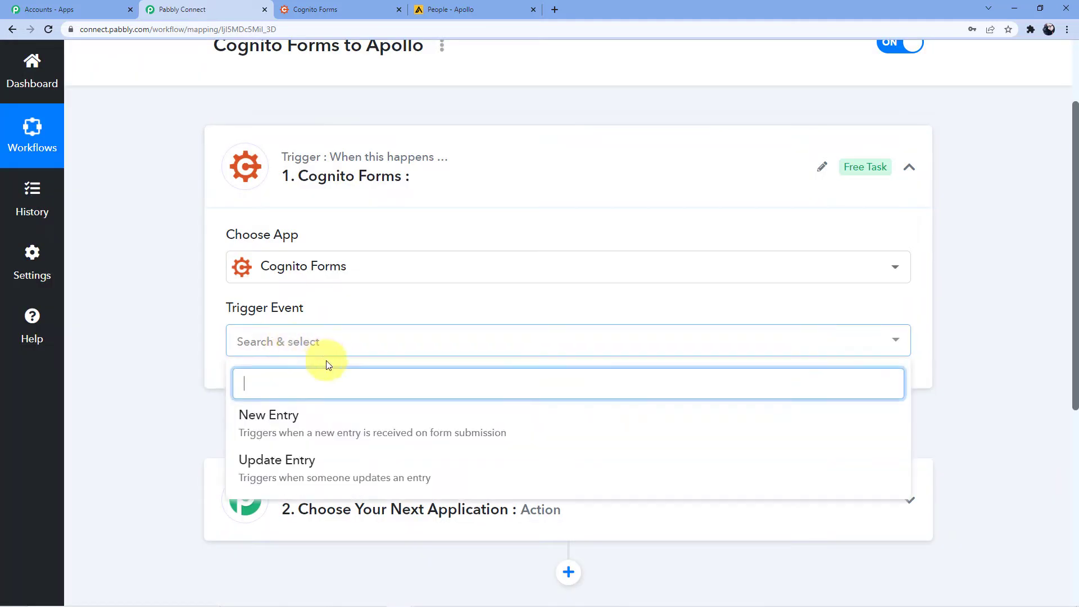
{"action": "left_click", "coordinate": [296, 422]}
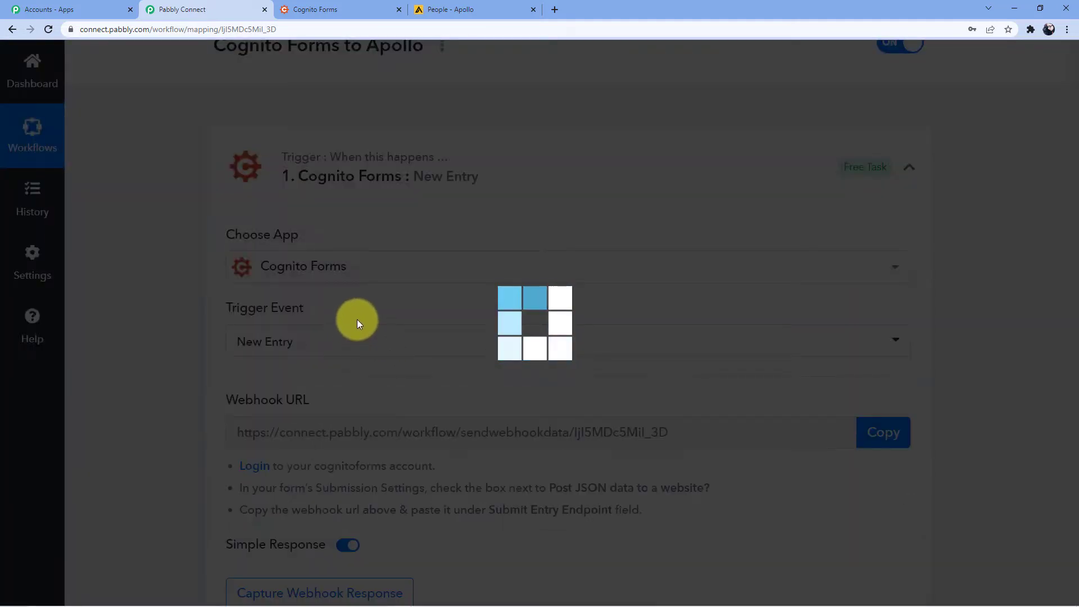
Copy the trigger's webhook URL and go to the Cognito Forms tab
{"action": "scroll", "coordinate": [358, 324], "scroll_direction": "down", "scroll_amount": 5}
{"action": "scroll", "coordinate": [393, 169], "scroll_direction": "up", "scroll_amount": 2}
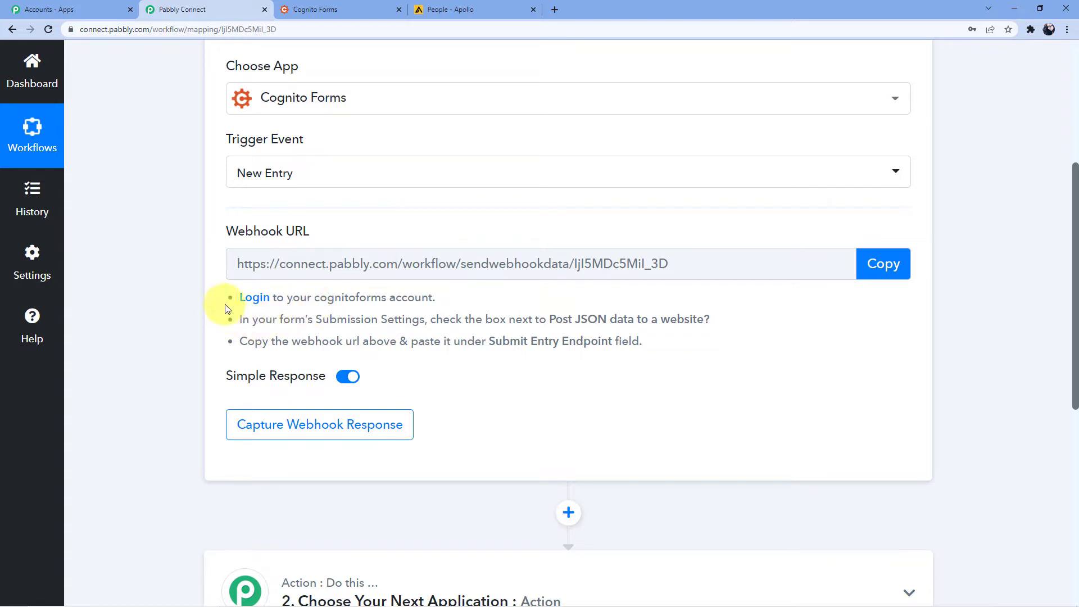
{"action": "left_click_drag", "start_coordinate": [238, 298], "coordinate": [652, 353]}
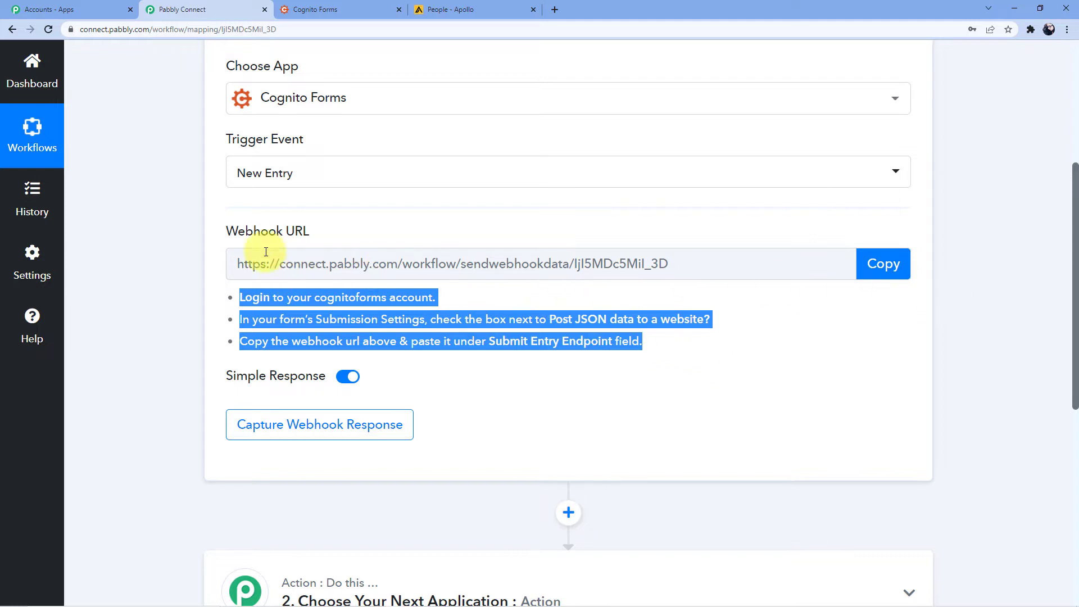
{"action": "left_click", "coordinate": [871, 263]}
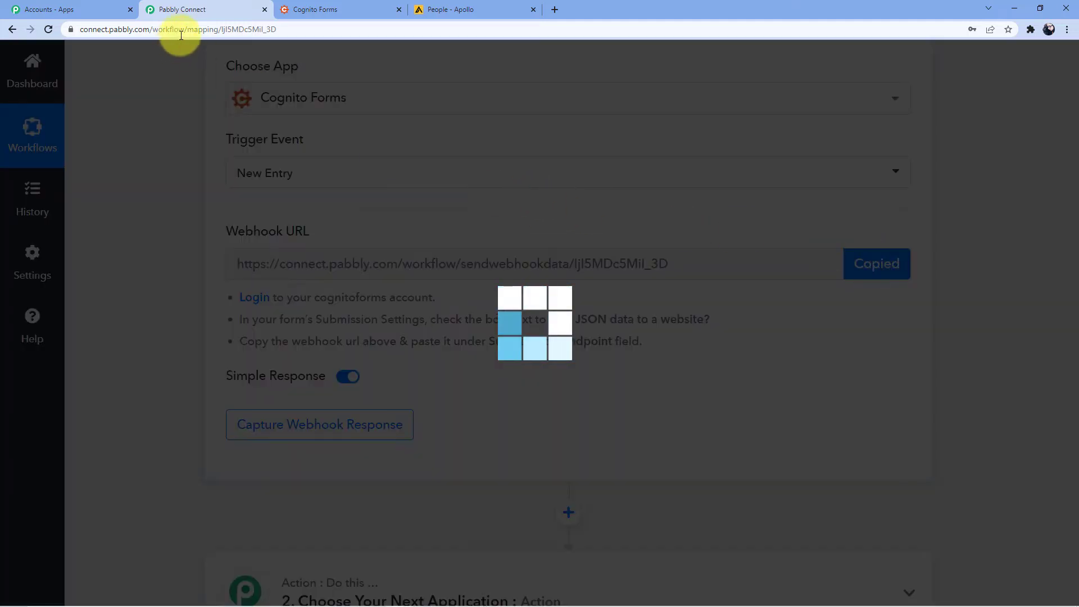
{"action": "left_click", "coordinate": [315, 8]}
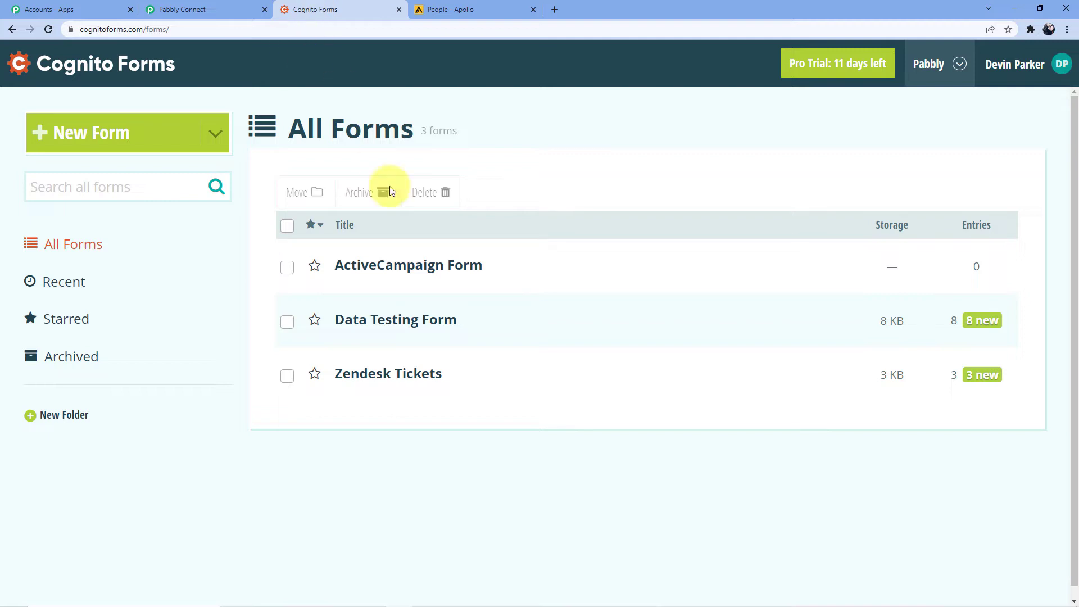
Open the Data Testing Form and expand its Post JSON Data to a Website settings
{"action": "left_click", "coordinate": [396, 315]}
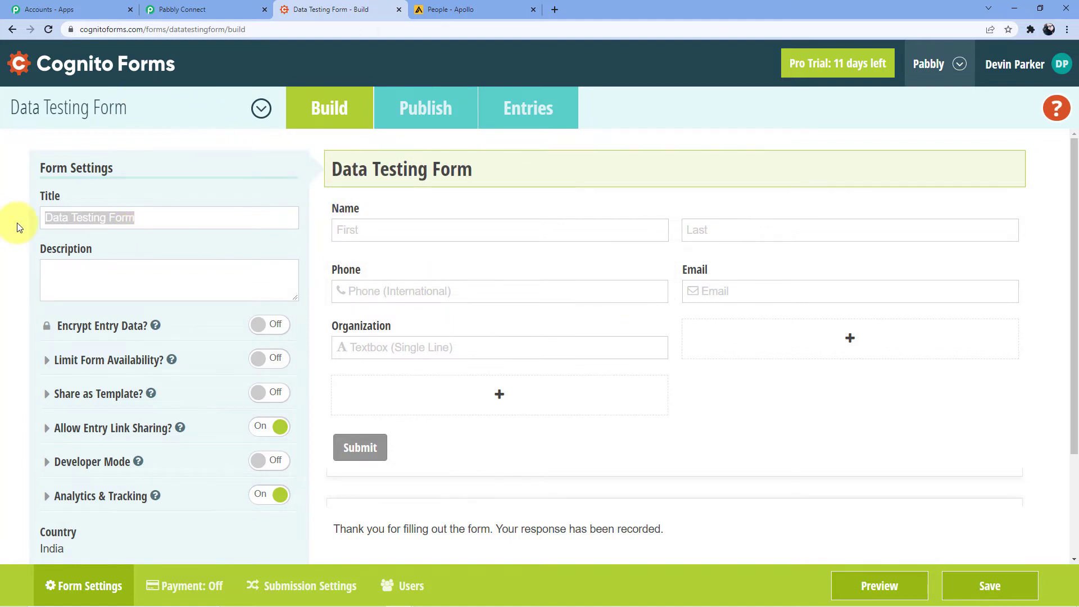
{"action": "scroll", "coordinate": [84, 275], "scroll_direction": "down", "scroll_amount": 3}
{"action": "left_click", "coordinate": [302, 586]}
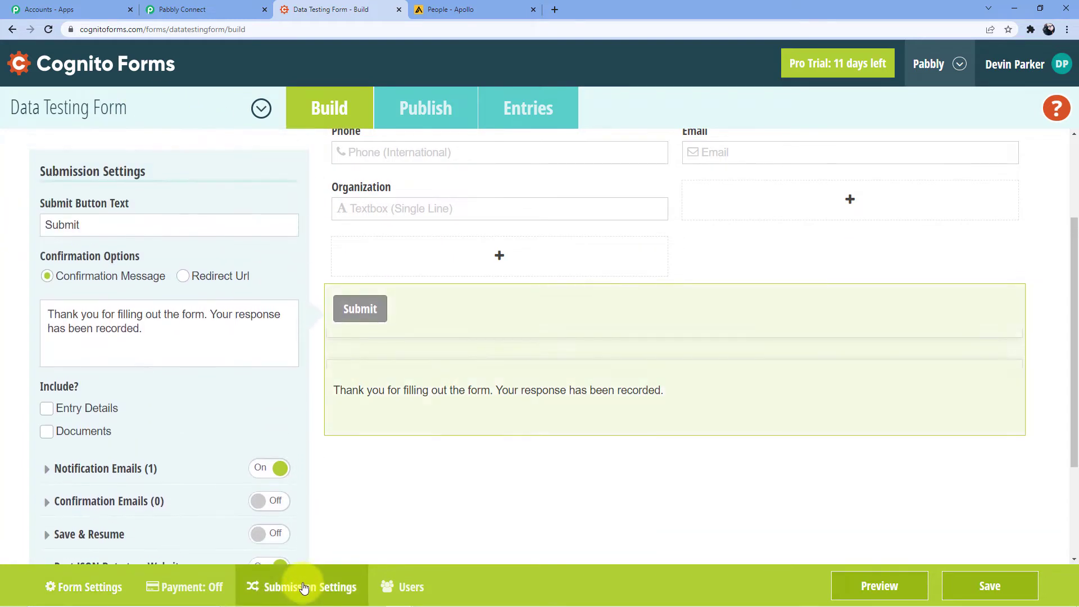
{"action": "scroll", "coordinate": [132, 324], "scroll_direction": "down", "scroll_amount": 3}
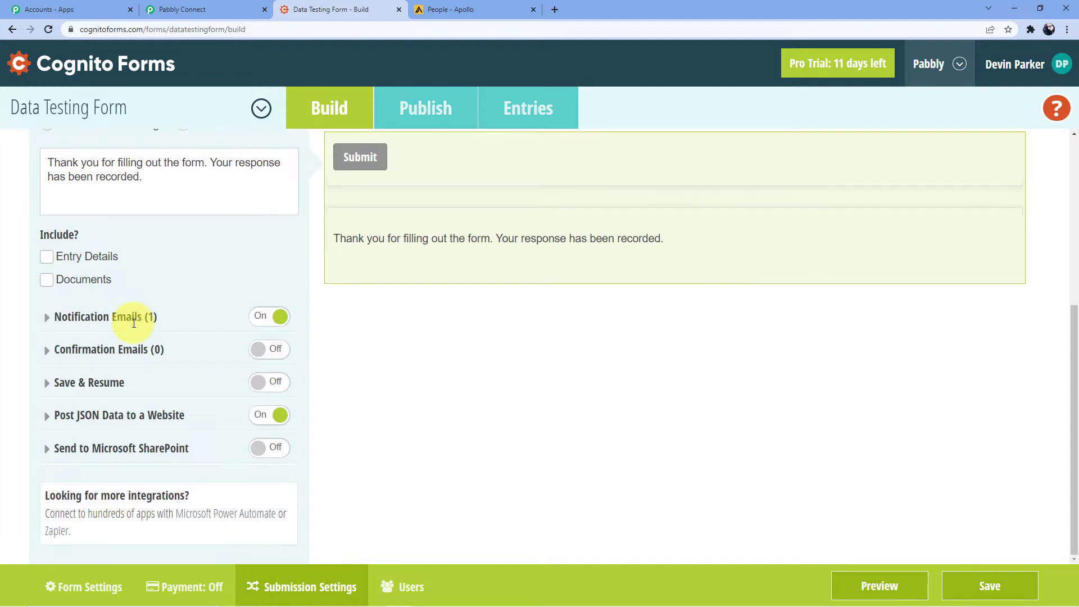
{"action": "left_click", "coordinate": [82, 417]}
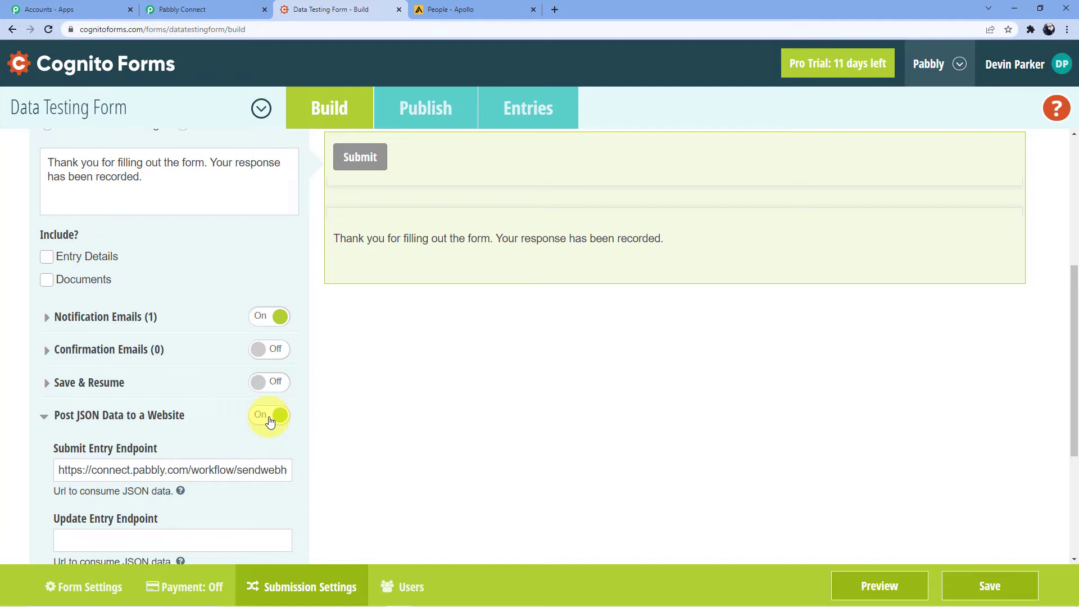
Replace the Submit Entry Endpoint with the copied Pabbly webhook URL
{"action": "scroll", "coordinate": [225, 441], "scroll_direction": "down", "scroll_amount": 2}
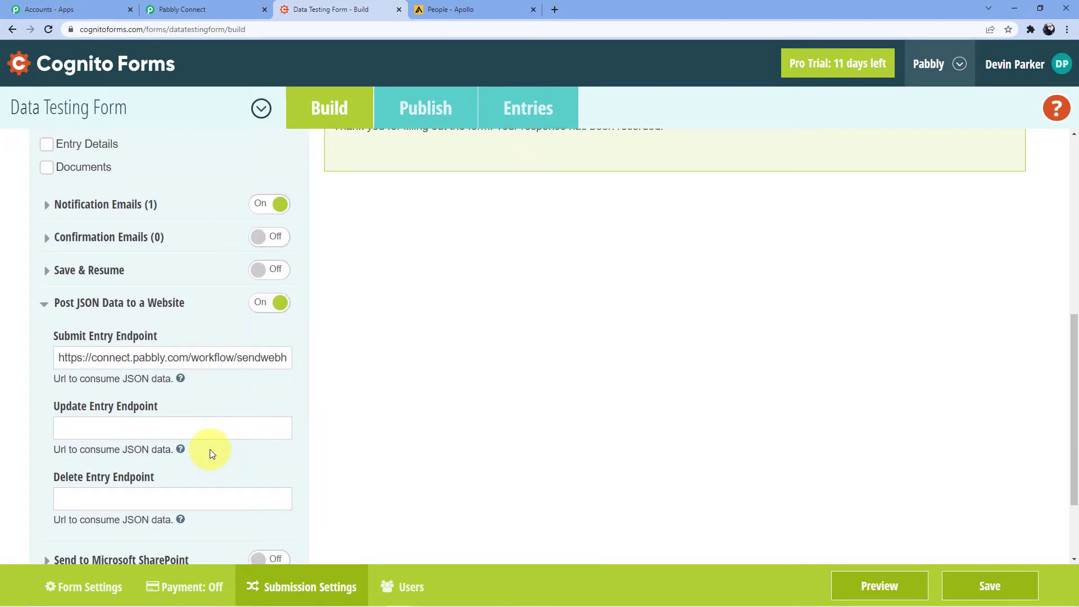
{"action": "left_click_drag", "start_coordinate": [281, 358], "coordinate": [3, 341]}
{"action": "left_click", "coordinate": [234, 357]}
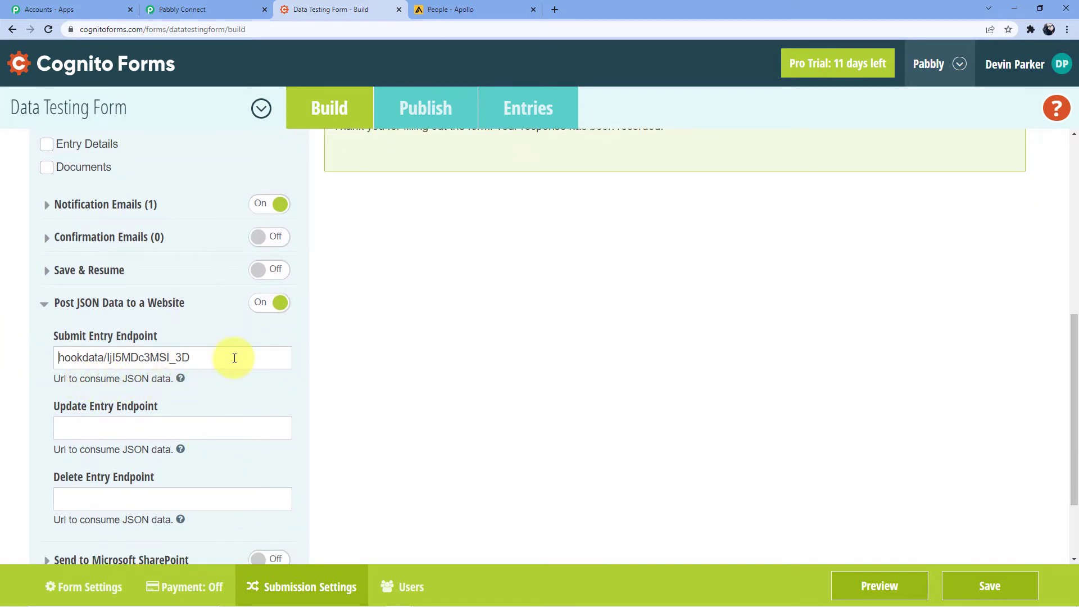
{"action": "left_click_drag", "start_coordinate": [234, 357], "coordinate": [19, 356]}
{"action": "key", "text": "BackSpace"}
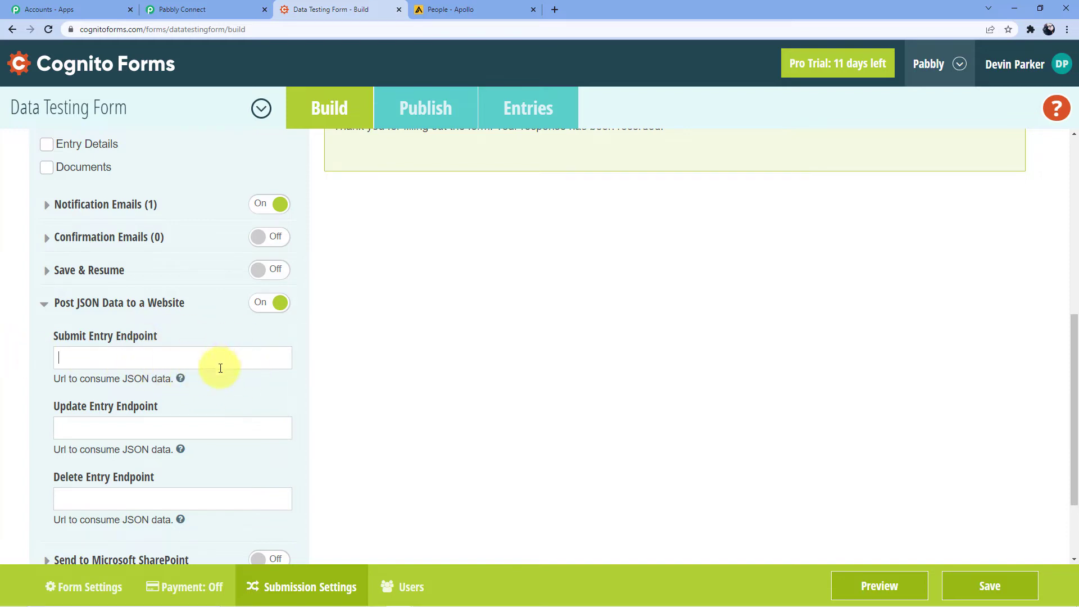
{"action": "left_click", "coordinate": [219, 9]}
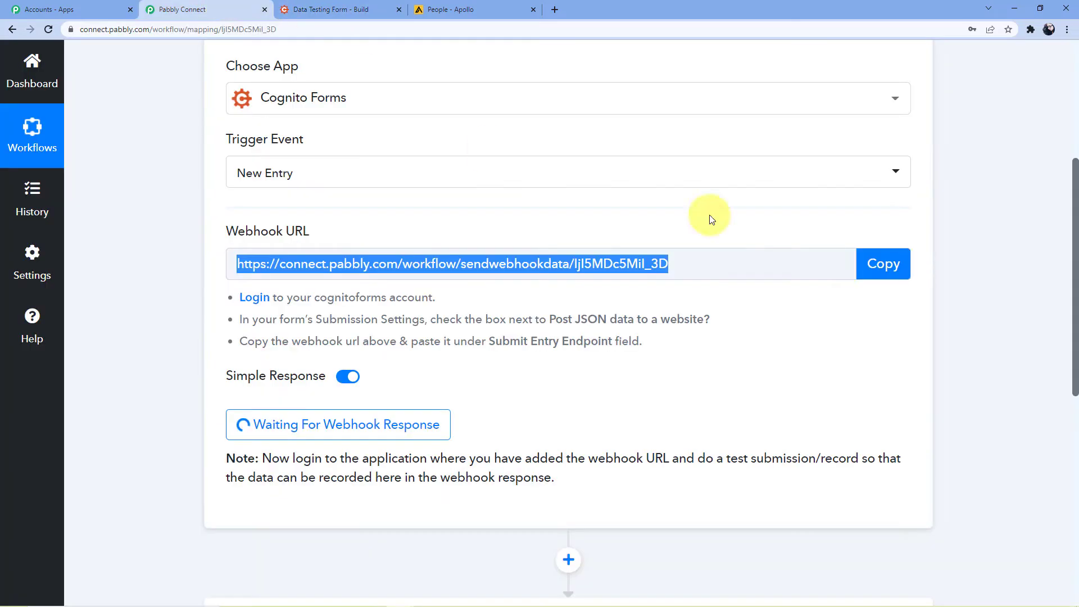
{"action": "left_click", "coordinate": [880, 263]}
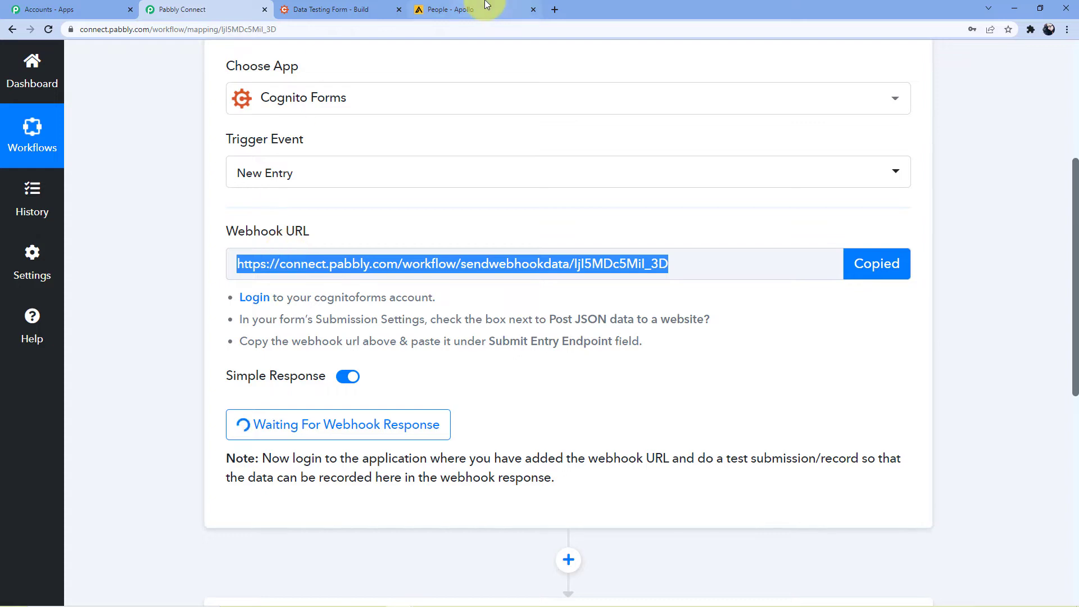
{"action": "left_click", "coordinate": [343, 11]}
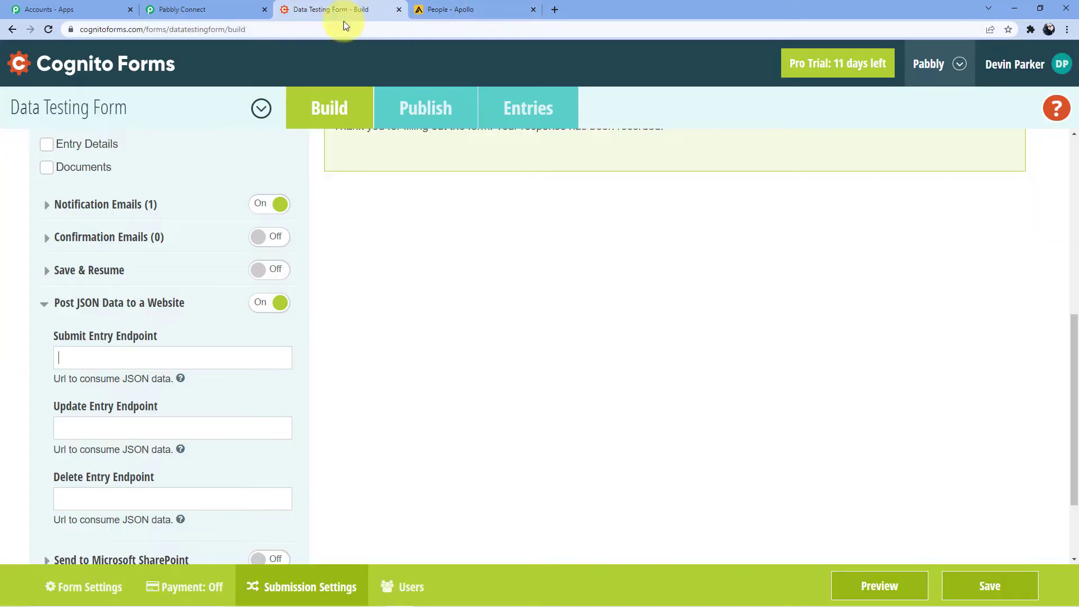
{"action": "left_click", "coordinate": [100, 356]}
{"action": "key", "text": "ctrl+v"}
{"action": "scroll", "coordinate": [381, 383], "scroll_direction": "up", "scroll_amount": 10}
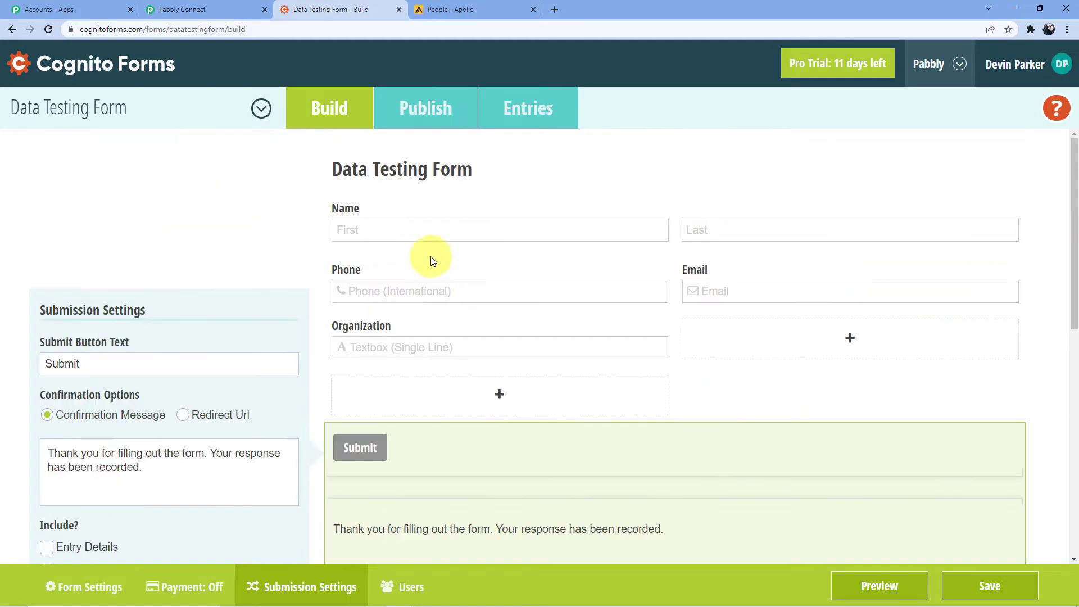
Save the form changes and open the public form link in a new tab
{"action": "left_click", "coordinate": [427, 106]}
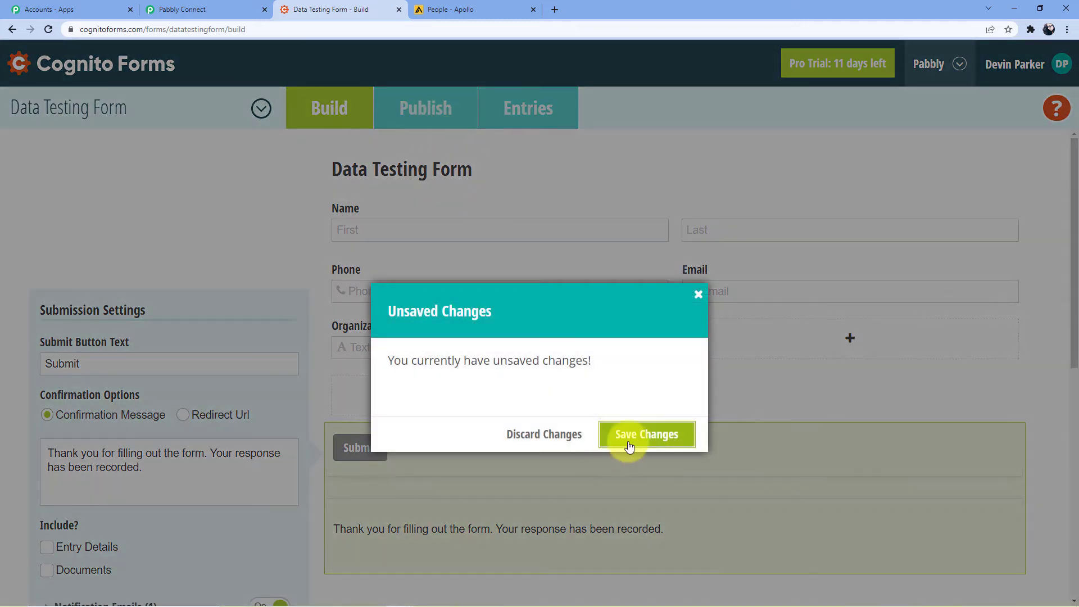
{"action": "left_click", "coordinate": [629, 444]}
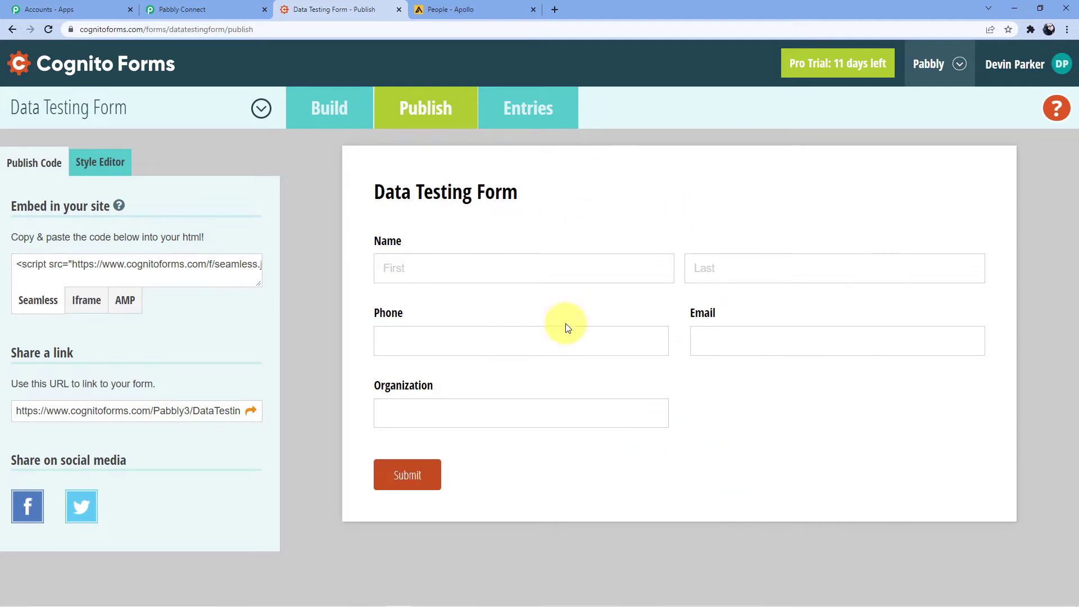
{"action": "left_click", "coordinate": [250, 411]}
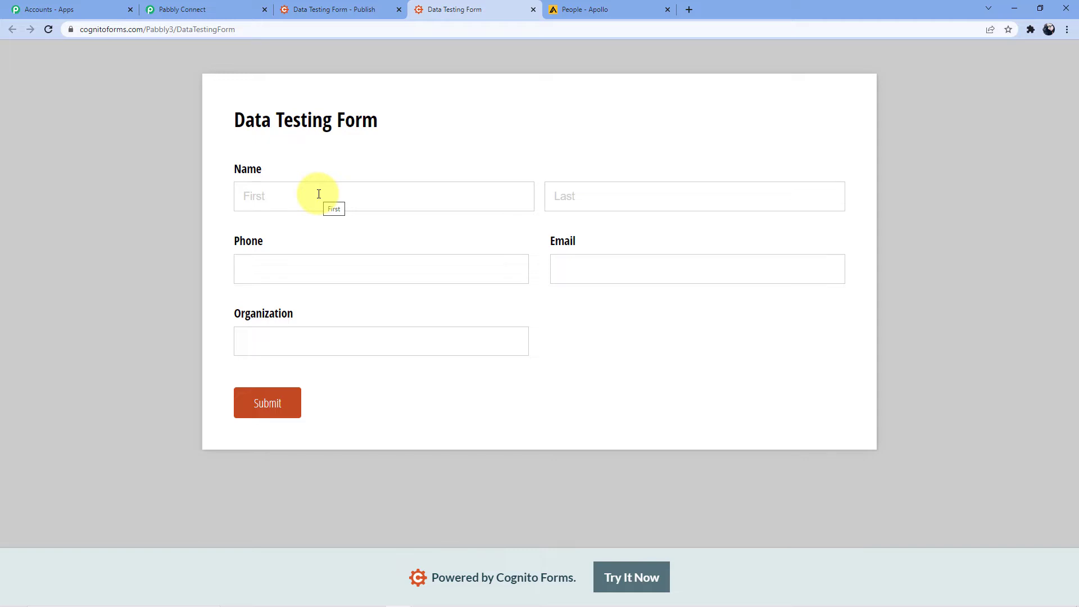
Check the Pabbly workflow is awaiting a response, then enter the test first name
{"action": "left_click", "coordinate": [214, 9]}
{"action": "scroll", "coordinate": [418, 279], "scroll_direction": "down", "scroll_amount": 1}
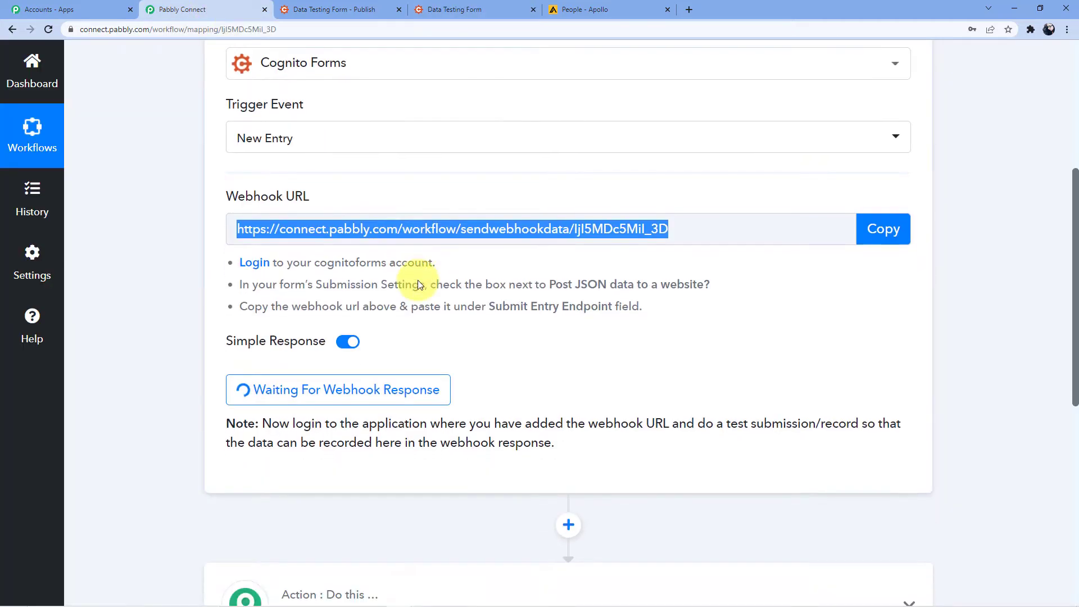
{"action": "scroll", "coordinate": [418, 282], "scroll_direction": "down", "scroll_amount": 3}
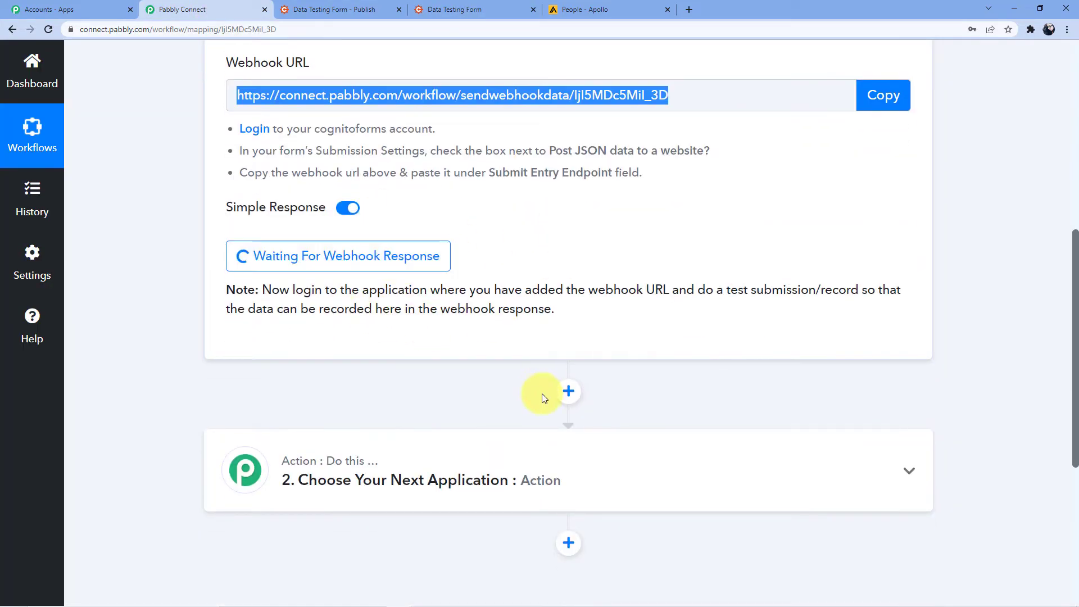
{"action": "left_click", "coordinate": [504, 337]}
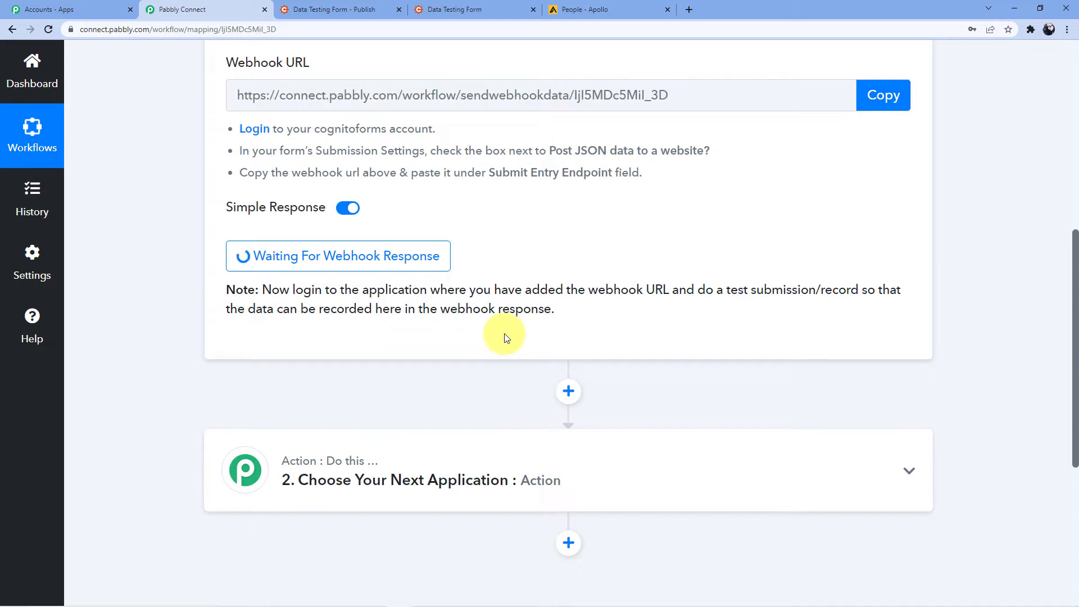
{"action": "left_click", "coordinate": [334, 9]}
{"action": "left_click", "coordinate": [455, 9]}
{"action": "left_click", "coordinate": [342, 199]}
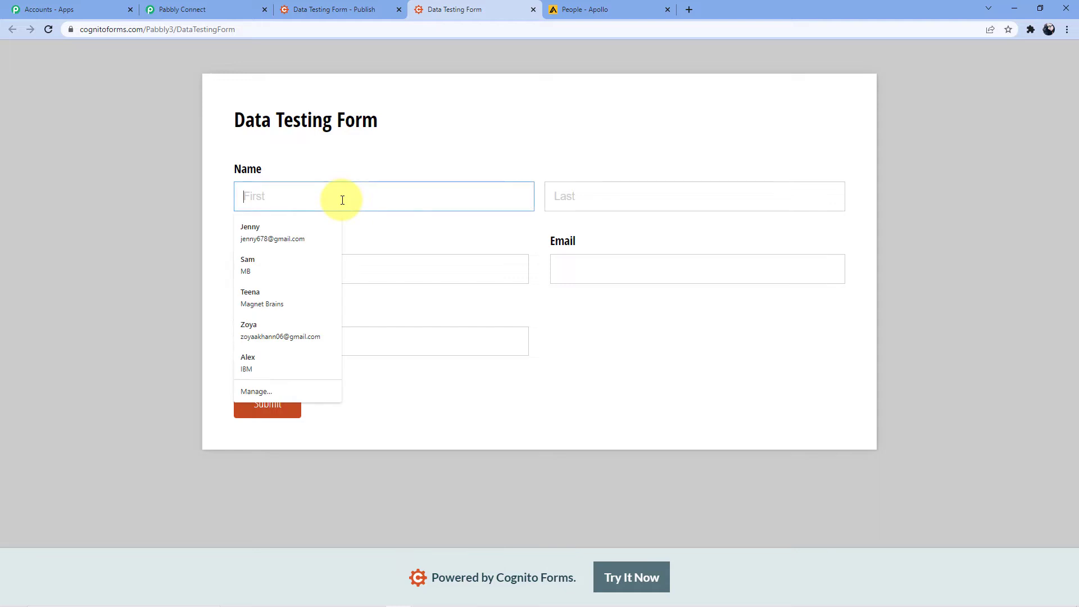
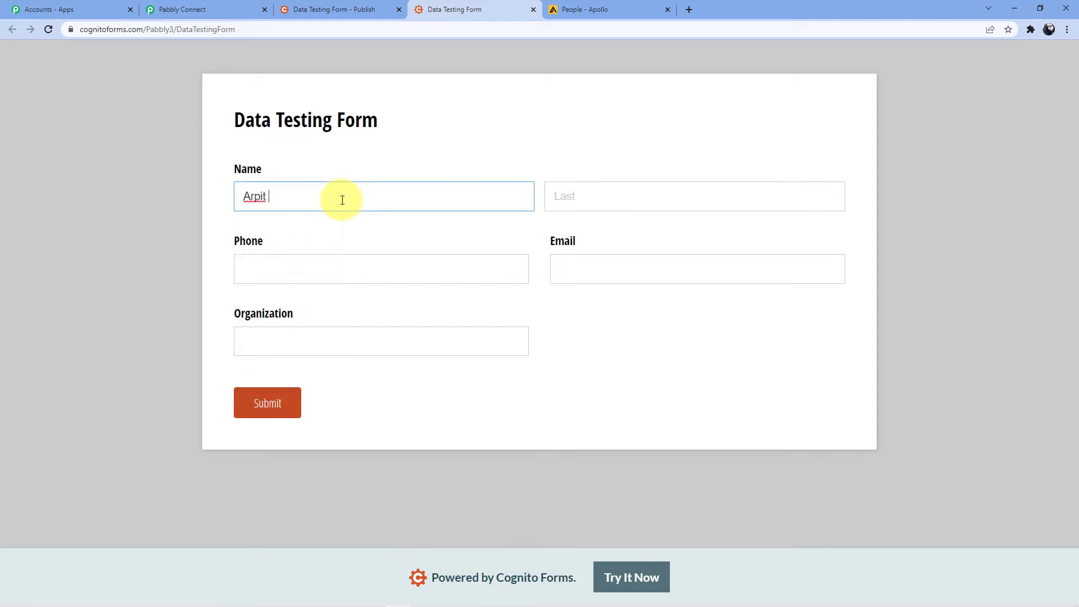
{"action": "left_click", "coordinate": [646, 201]}
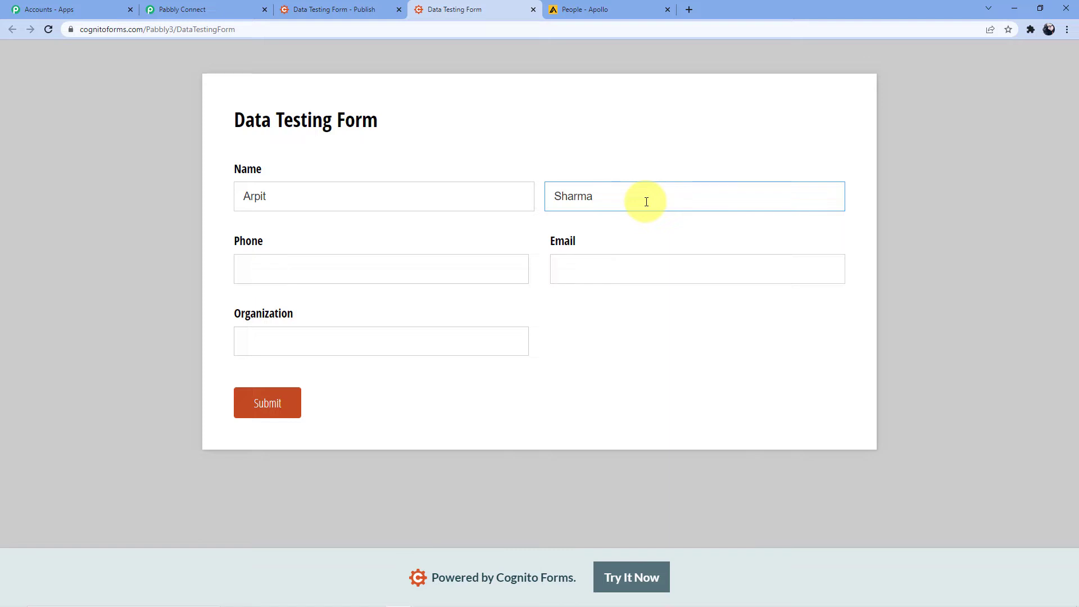
Fill in last name, phone, e-mail and organization 'Pabbly Connect', then submit the entry
{"action": "left_click", "coordinate": [286, 268]}
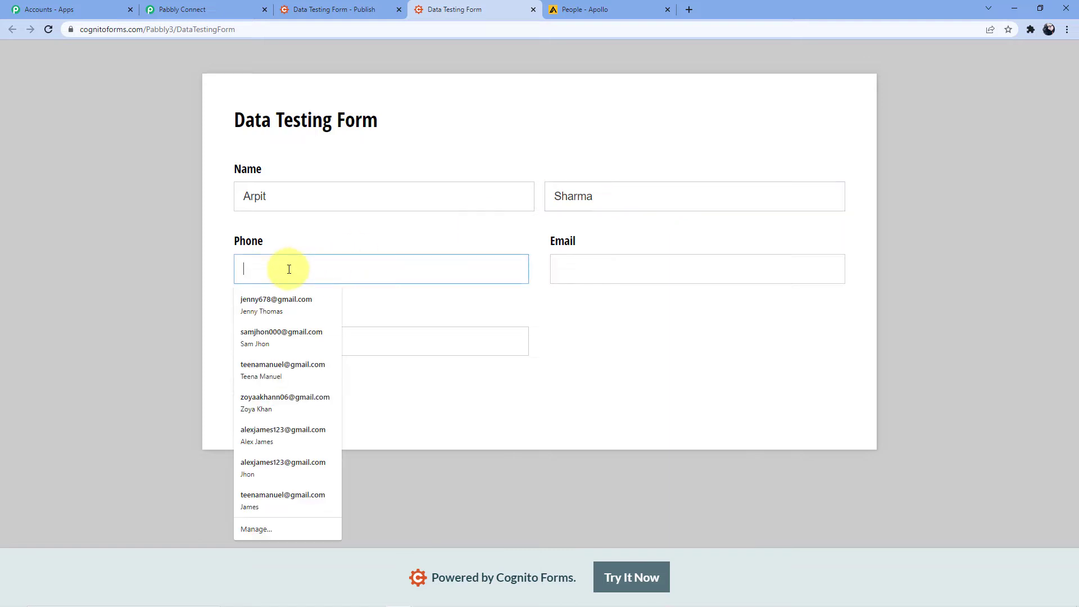
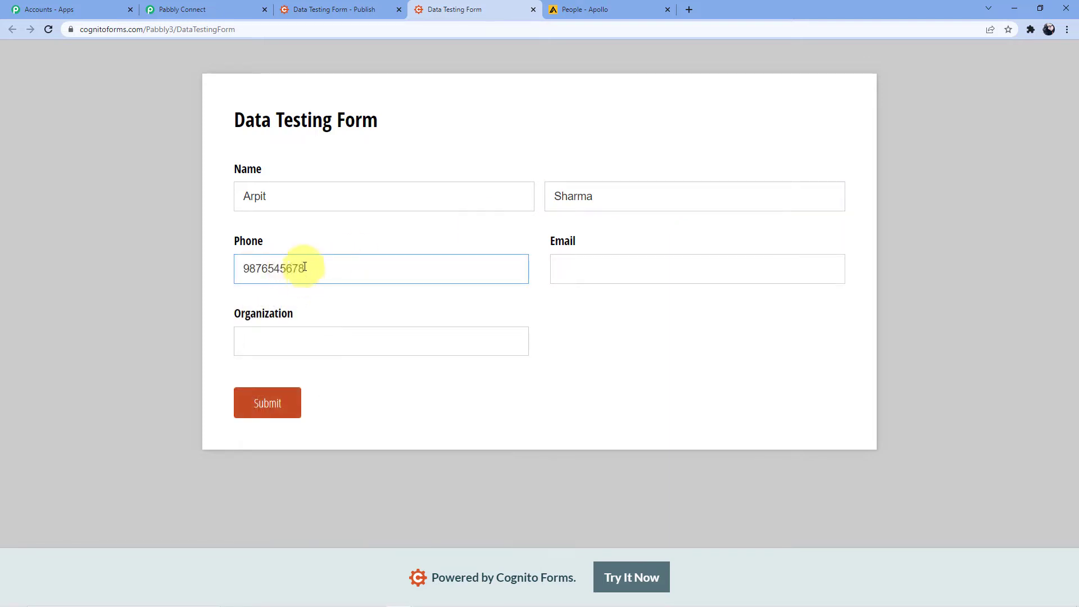
{"action": "left_click", "coordinate": [593, 256]}
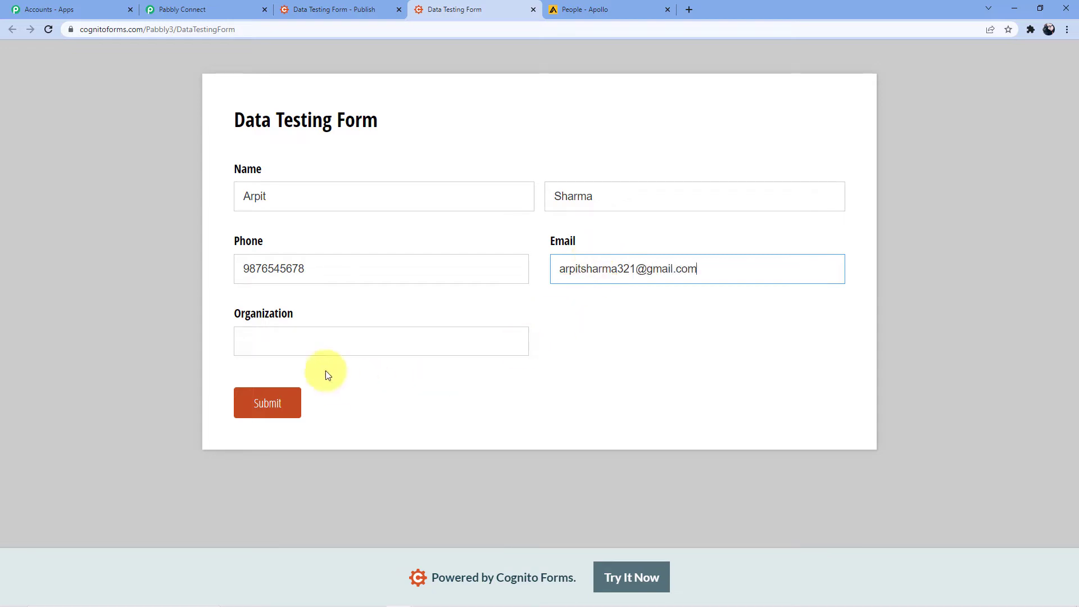
{"action": "left_click", "coordinate": [335, 348]}
{"action": "type", "text": "Pab"}
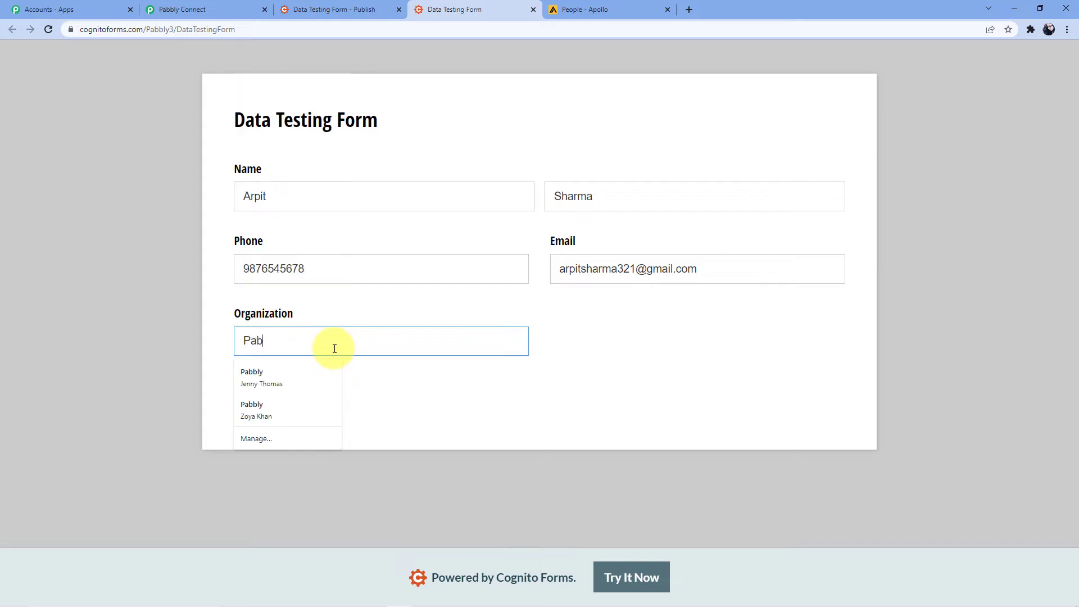
{"action": "type", "text": "bly Connect"}
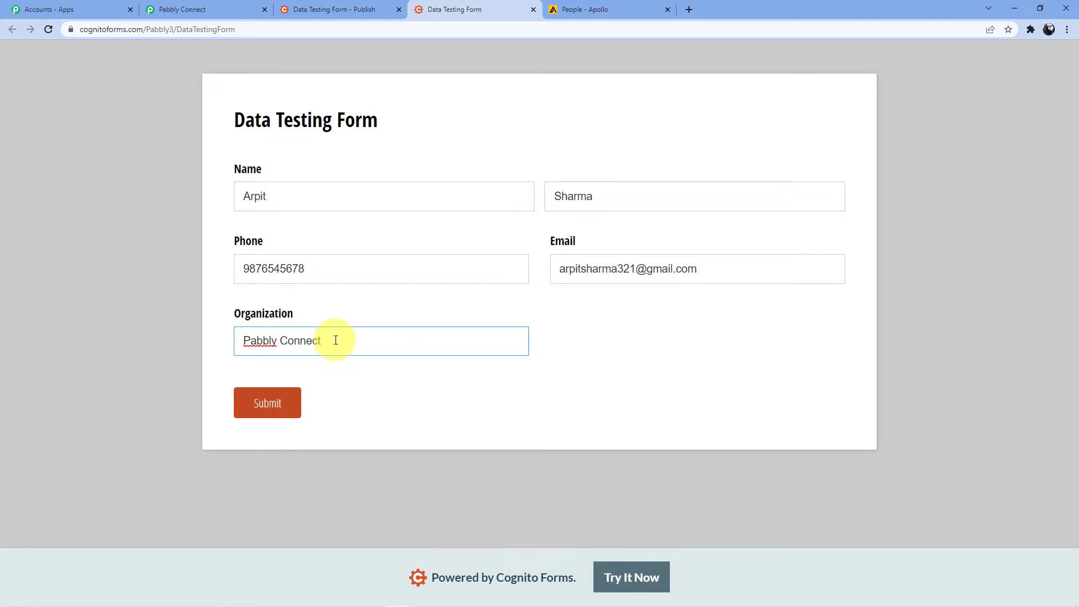
{"action": "left_click", "coordinate": [278, 401]}
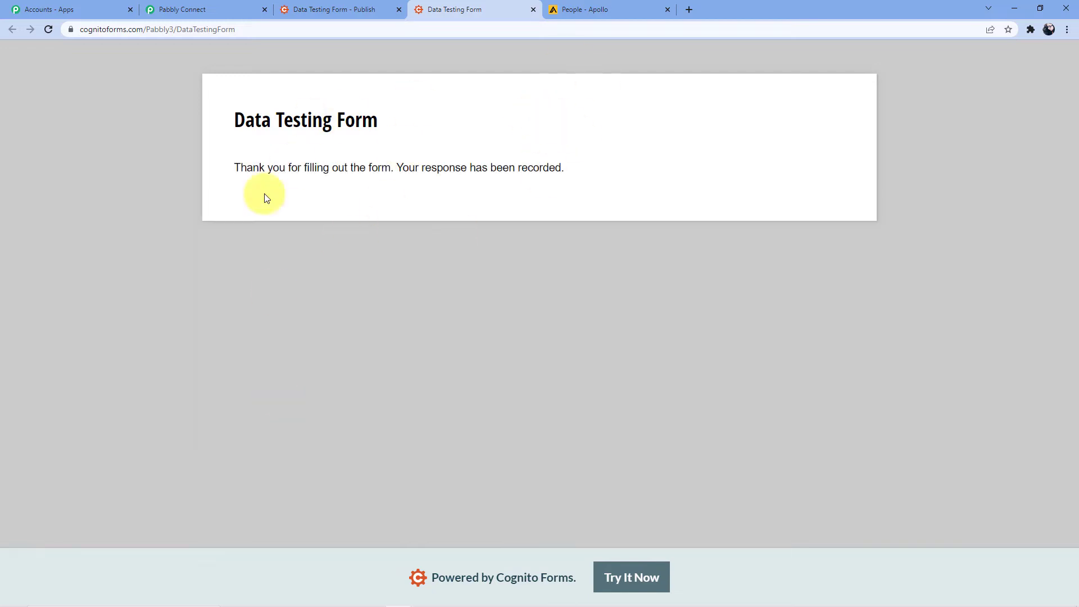
{"action": "left_click", "coordinate": [214, 8]}
{"action": "scroll", "coordinate": [478, 262], "scroll_direction": "down", "scroll_amount": 3}
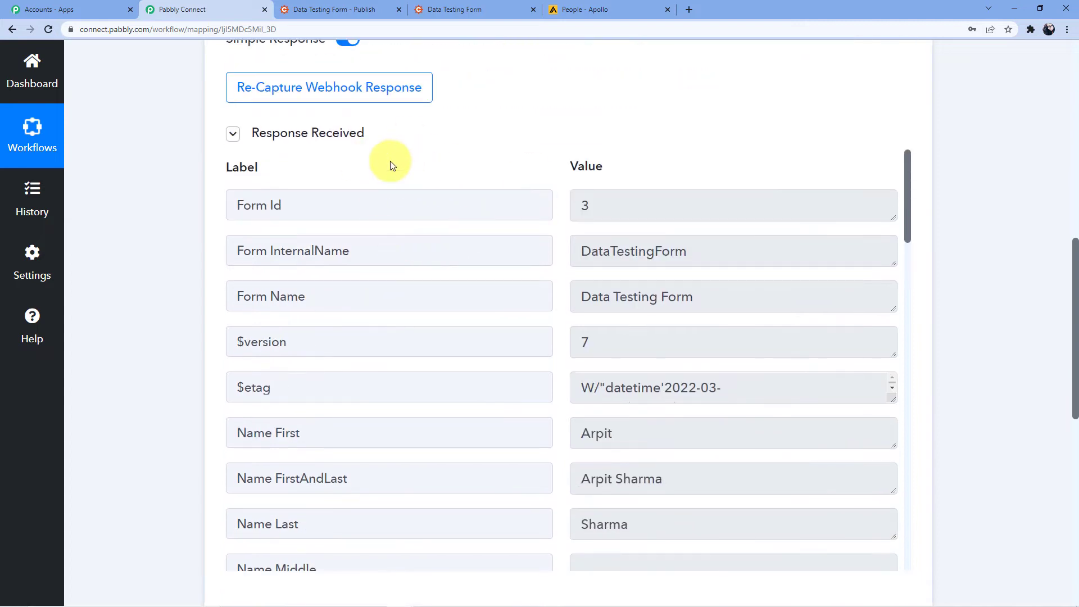
{"action": "scroll", "coordinate": [680, 253], "scroll_direction": "down", "scroll_amount": 2}
{"action": "scroll", "coordinate": [679, 254], "scroll_direction": "down", "scroll_amount": 1}
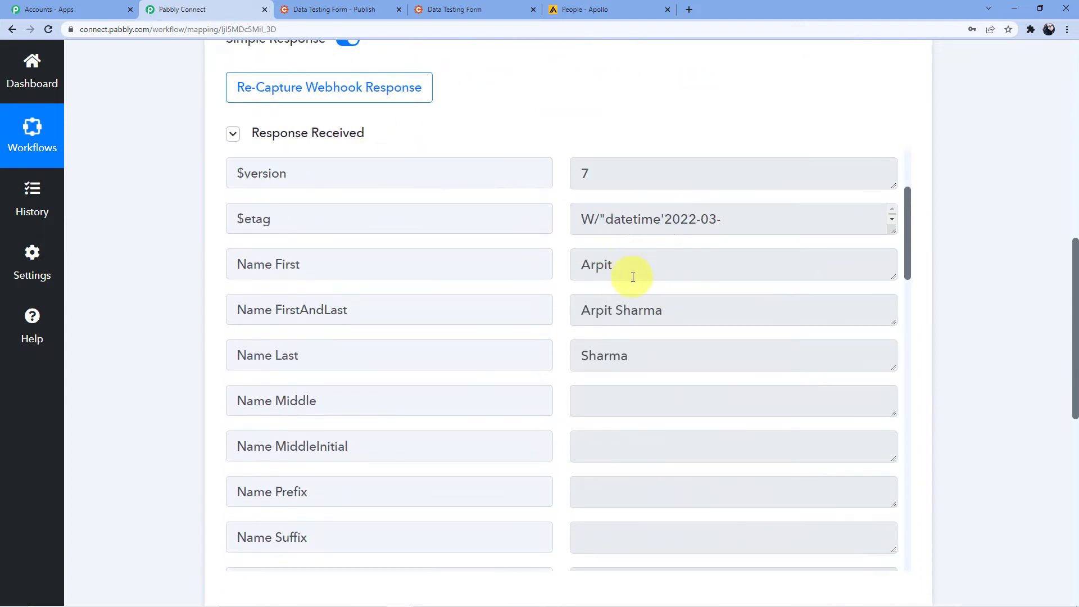
{"action": "scroll", "coordinate": [632, 277], "scroll_direction": "down", "scroll_amount": 5}
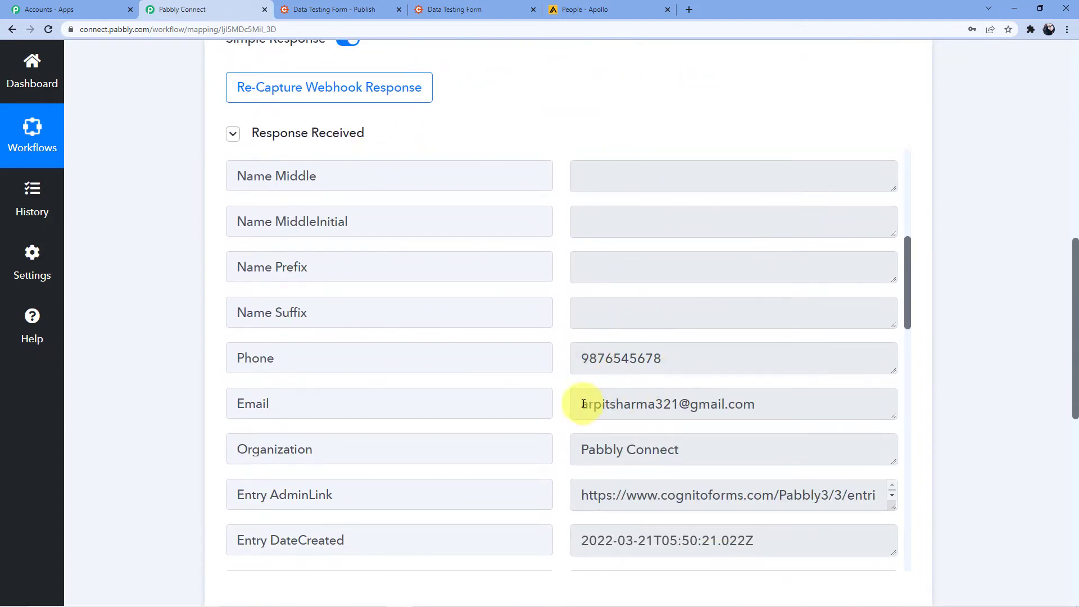
{"action": "left_click", "coordinate": [584, 403]}
{"action": "left_click", "coordinate": [588, 449]}
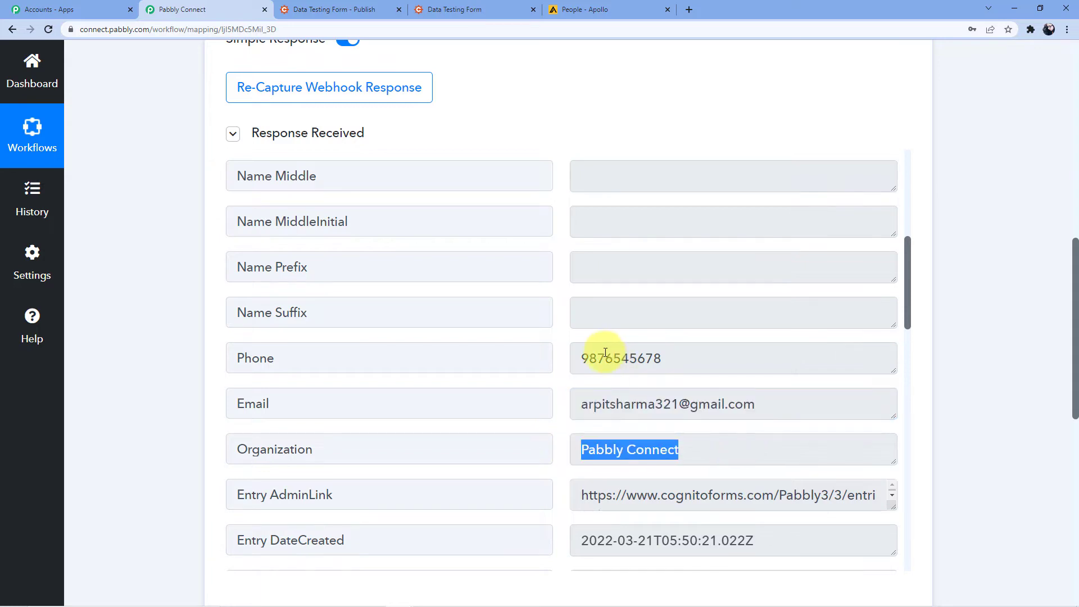
{"action": "scroll", "coordinate": [606, 352], "scroll_direction": "down", "scroll_amount": 3}
{"action": "scroll", "coordinate": [235, 304], "scroll_direction": "down", "scroll_amount": 14}
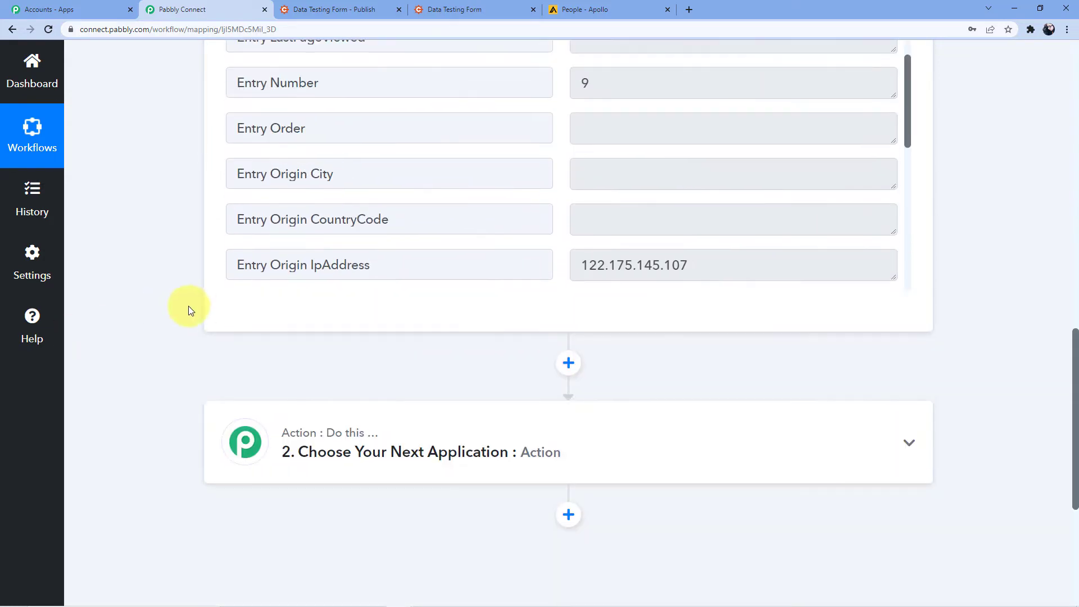
{"action": "scroll", "coordinate": [147, 317], "scroll_direction": "up", "scroll_amount": 1}
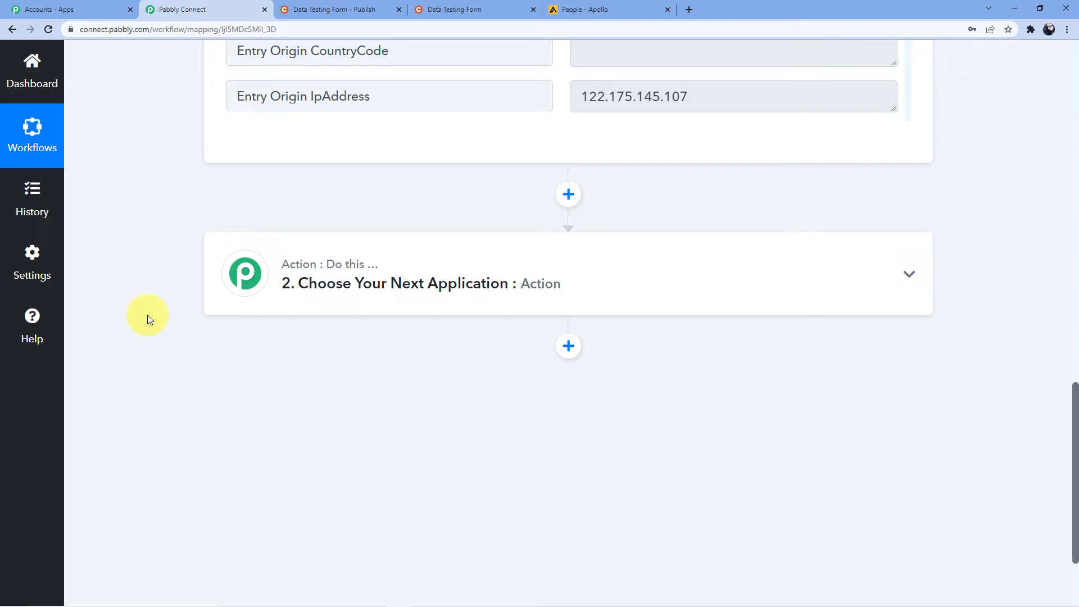
{"action": "scroll", "coordinate": [146, 320], "scroll_direction": "down", "scroll_amount": 3}
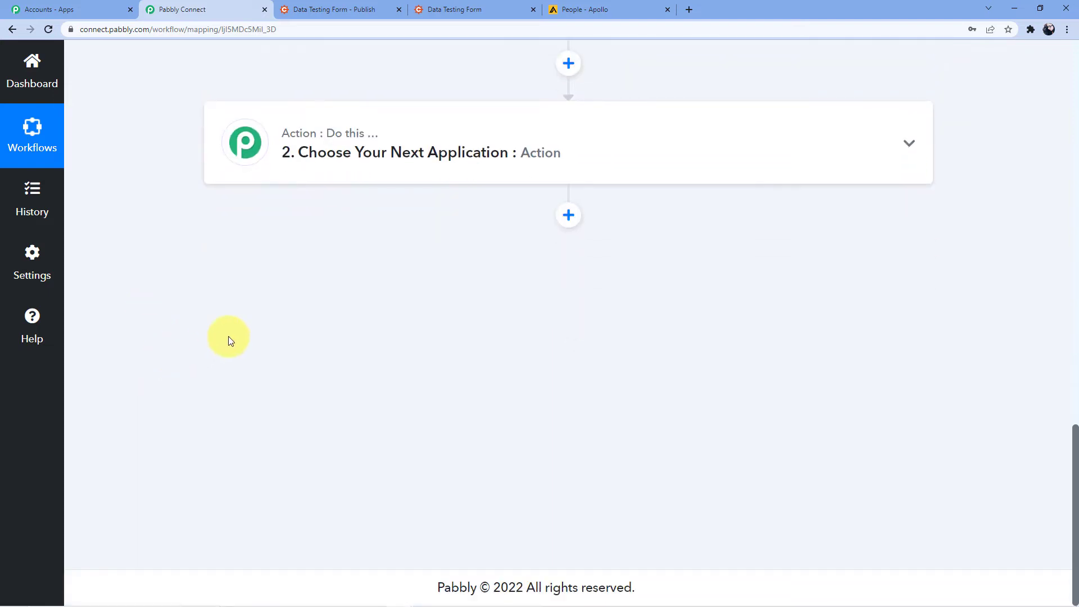
Set the action to Apollo's Create Contact event and start connecting an Apollo account
{"action": "left_click", "coordinate": [445, 152]}
{"action": "left_click", "coordinate": [342, 242]}
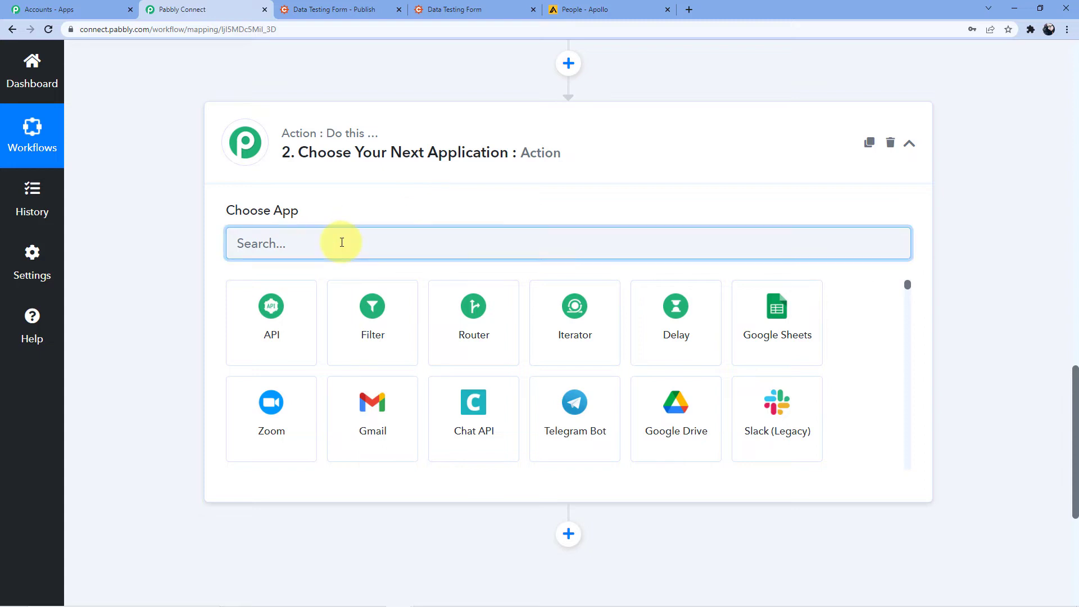
{"action": "type", "text": "Apollo"}
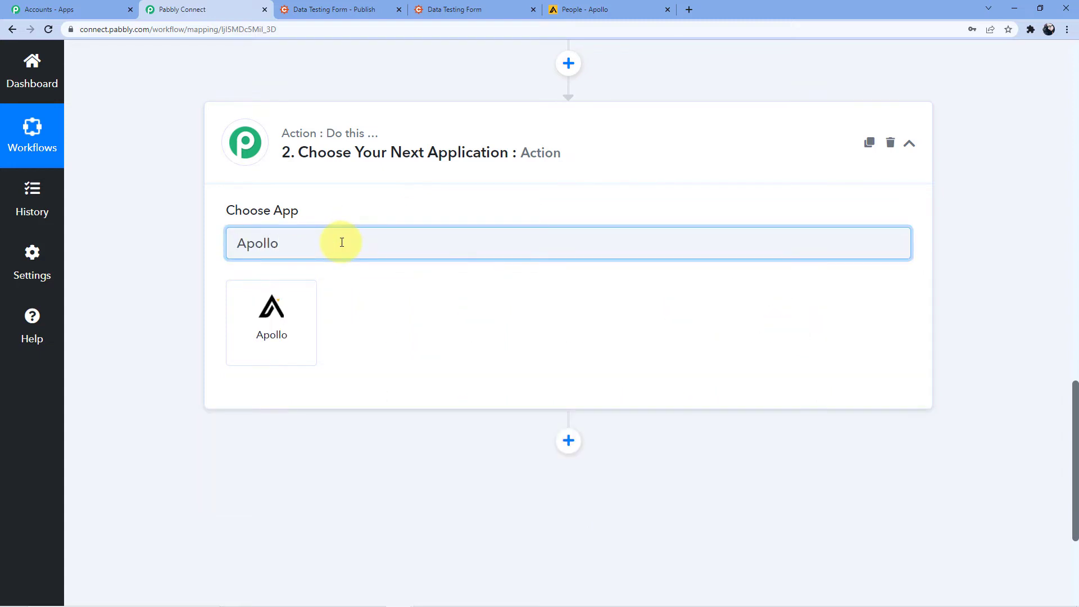
{"action": "left_click", "coordinate": [301, 327]}
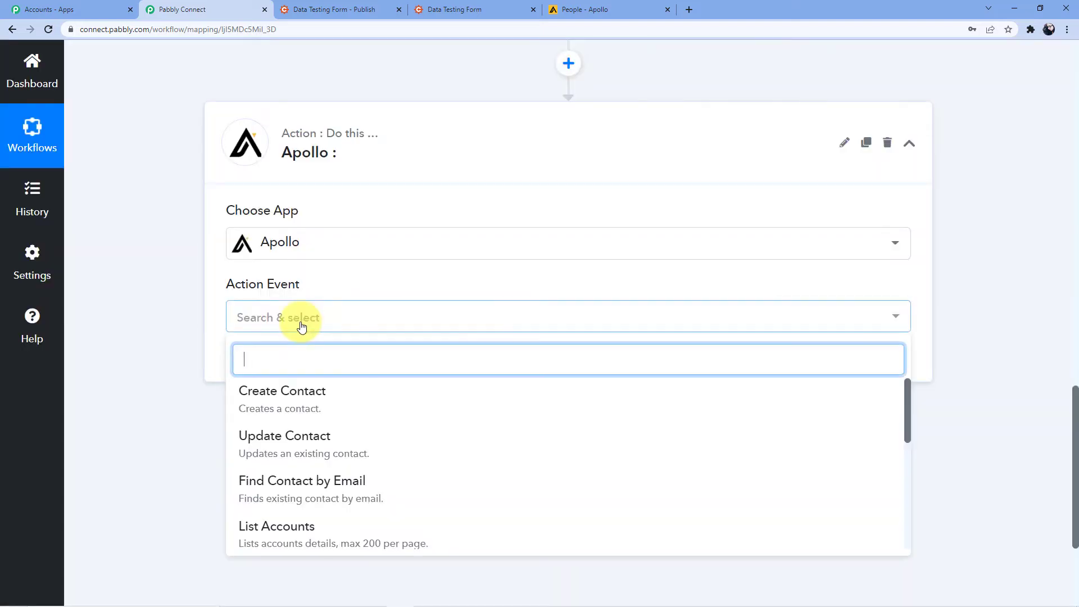
{"action": "left_click", "coordinate": [311, 389]}
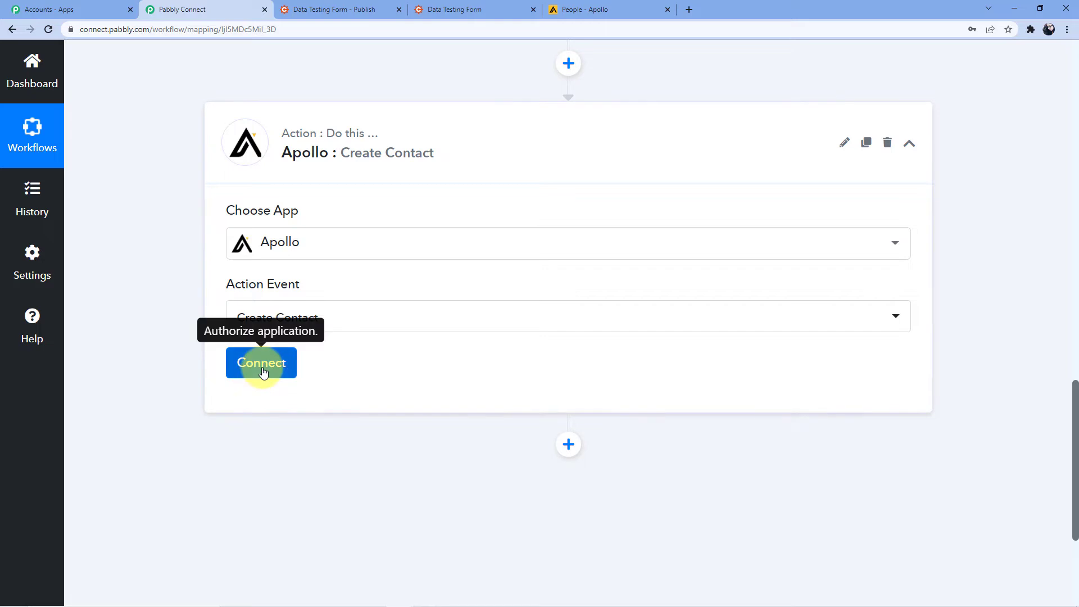
{"action": "left_click", "coordinate": [262, 365]}
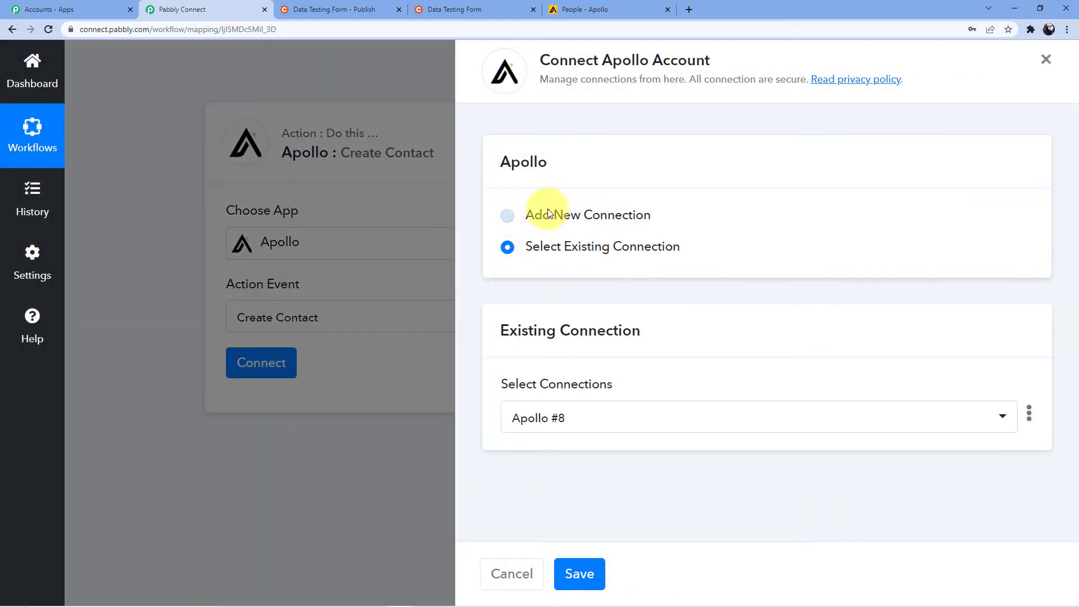
Choose Add New Connection for Apollo #9 and follow the API key help link
{"action": "left_click", "coordinate": [549, 213]}
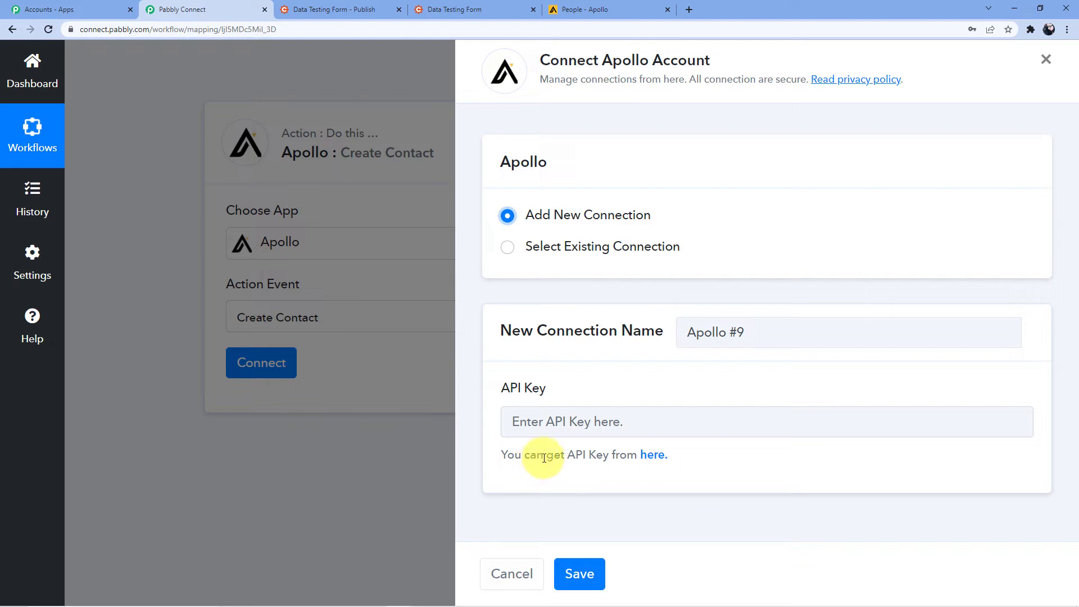
{"action": "left_click", "coordinate": [653, 456]}
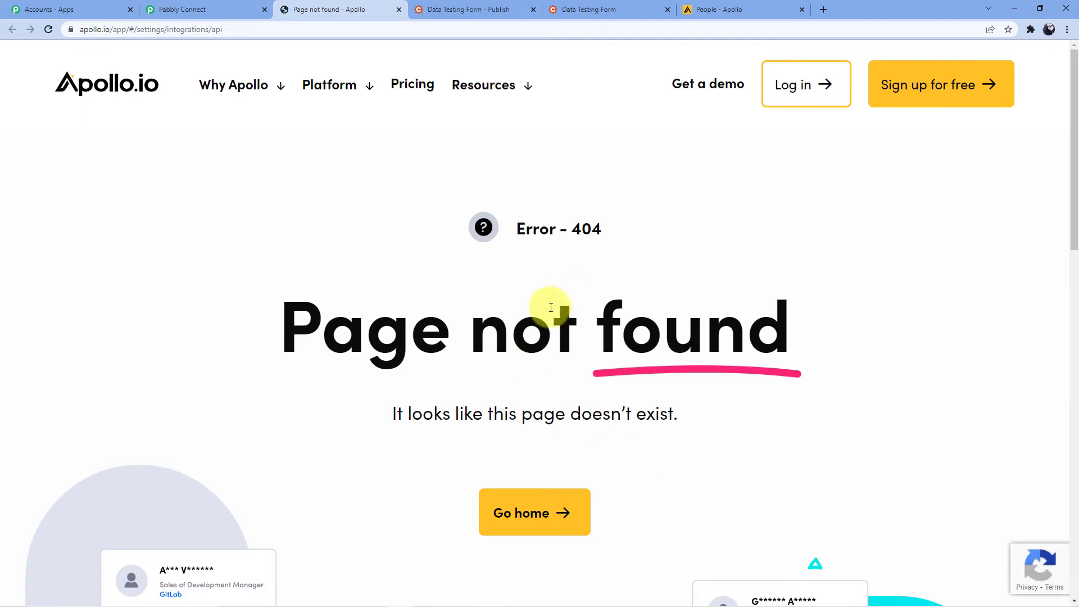
Close the 404 tab and go to Apollo's Integrations > API settings
{"action": "scroll", "coordinate": [570, 308], "scroll_direction": "down", "scroll_amount": 1}
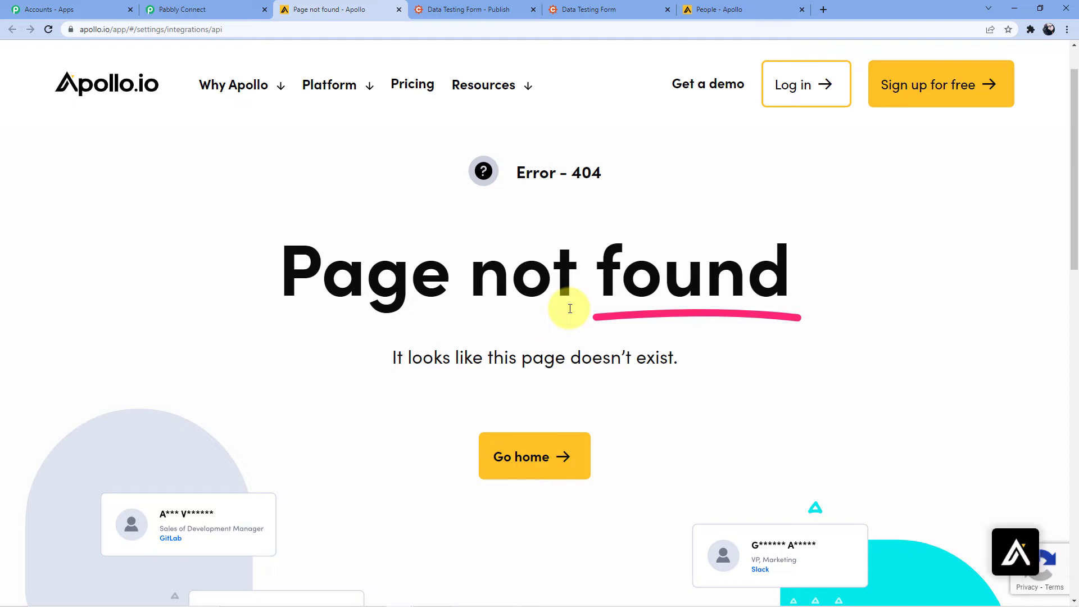
{"action": "scroll", "coordinate": [569, 309], "scroll_direction": "up", "scroll_amount": 1}
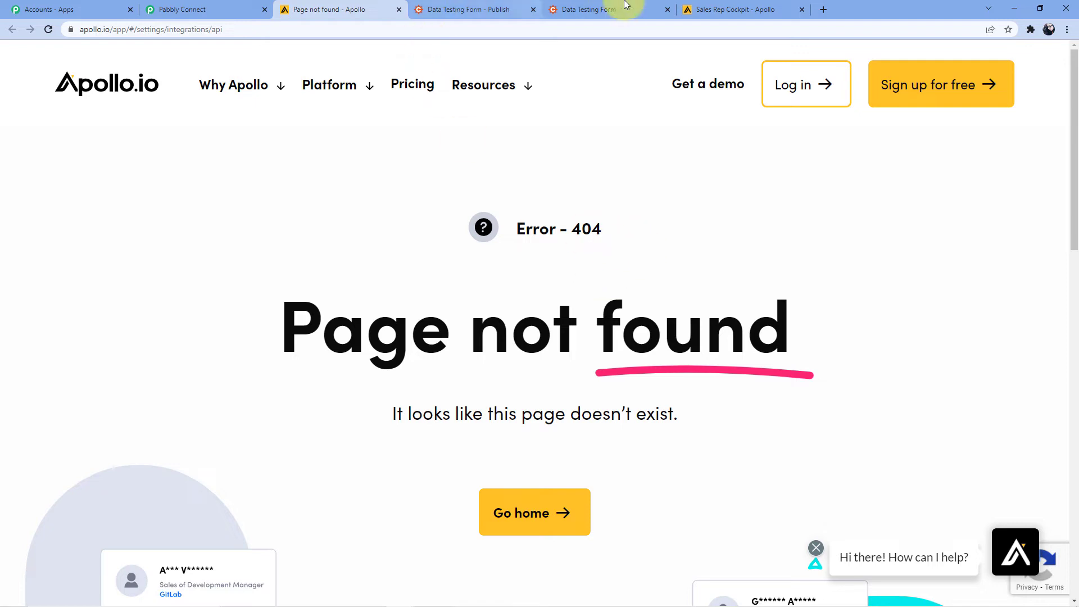
{"action": "left_click", "coordinate": [399, 9]}
{"action": "left_click", "coordinate": [582, 6]}
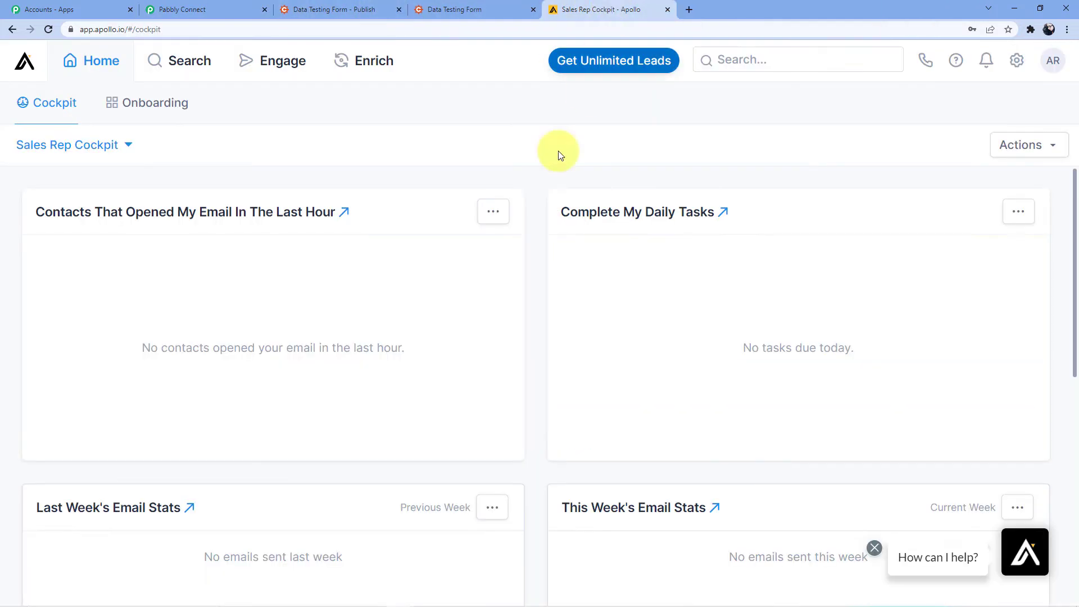
{"action": "left_click", "coordinate": [1053, 61]}
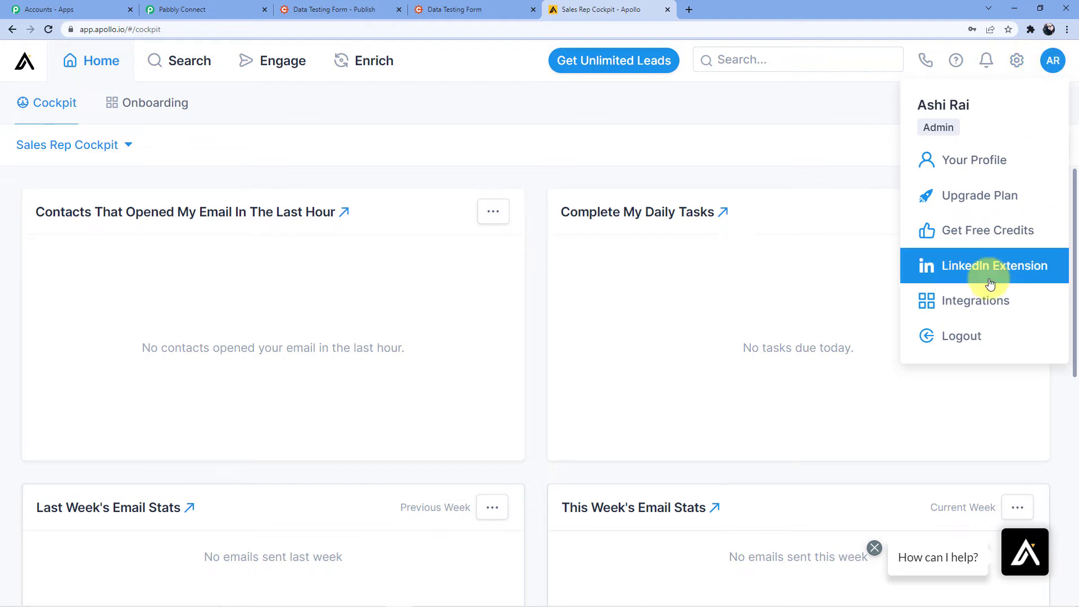
{"action": "left_click", "coordinate": [980, 301]}
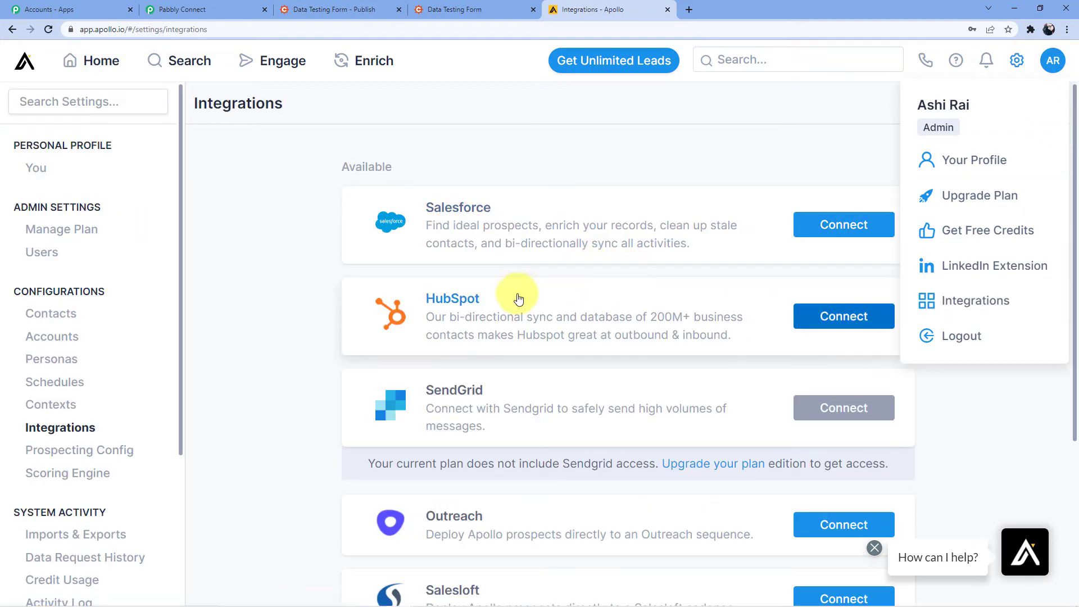
{"action": "scroll", "coordinate": [513, 292], "scroll_direction": "down", "scroll_amount": 4}
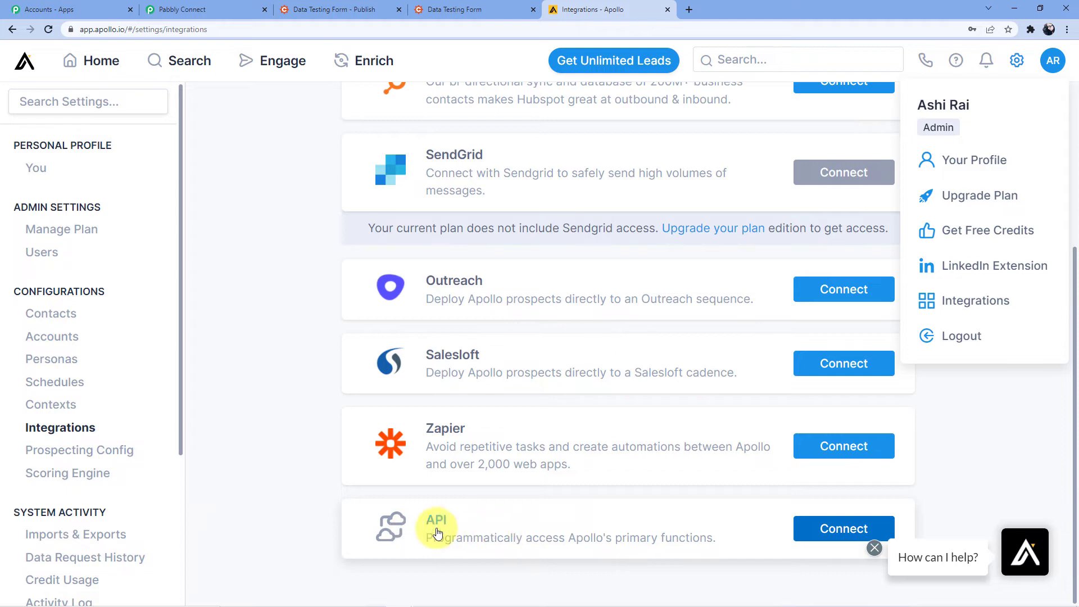
{"action": "left_click", "coordinate": [812, 535]}
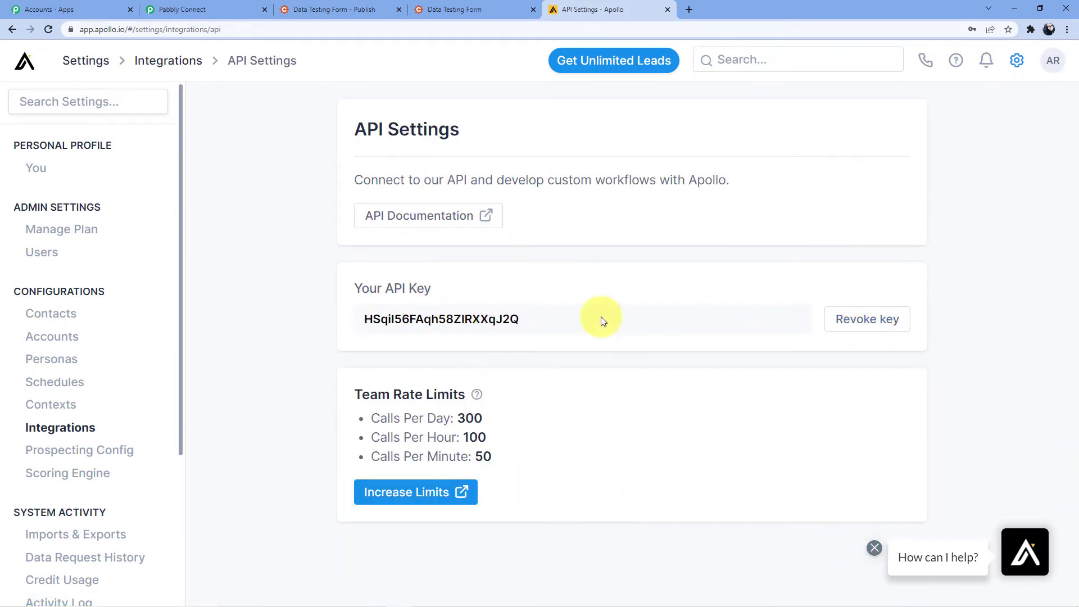
Copy the Apollo API key into Pabbly's API Key field and save the connection
{"action": "double_click", "coordinate": [388, 313]}
{"action": "right_click", "coordinate": [436, 320]}
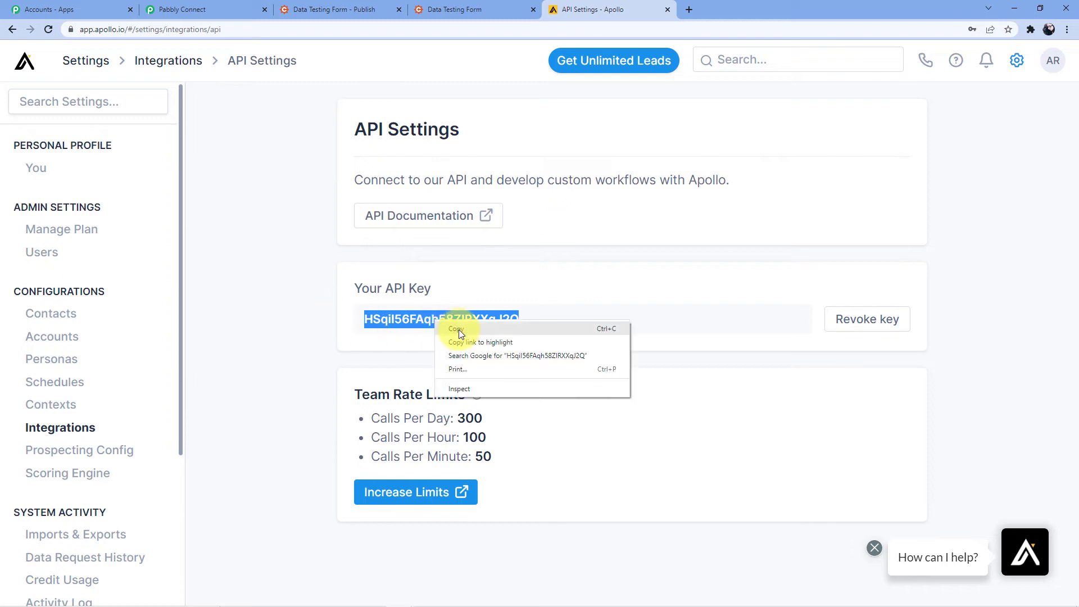
{"action": "left_click", "coordinate": [458, 329]}
{"action": "left_click", "coordinate": [171, 8]}
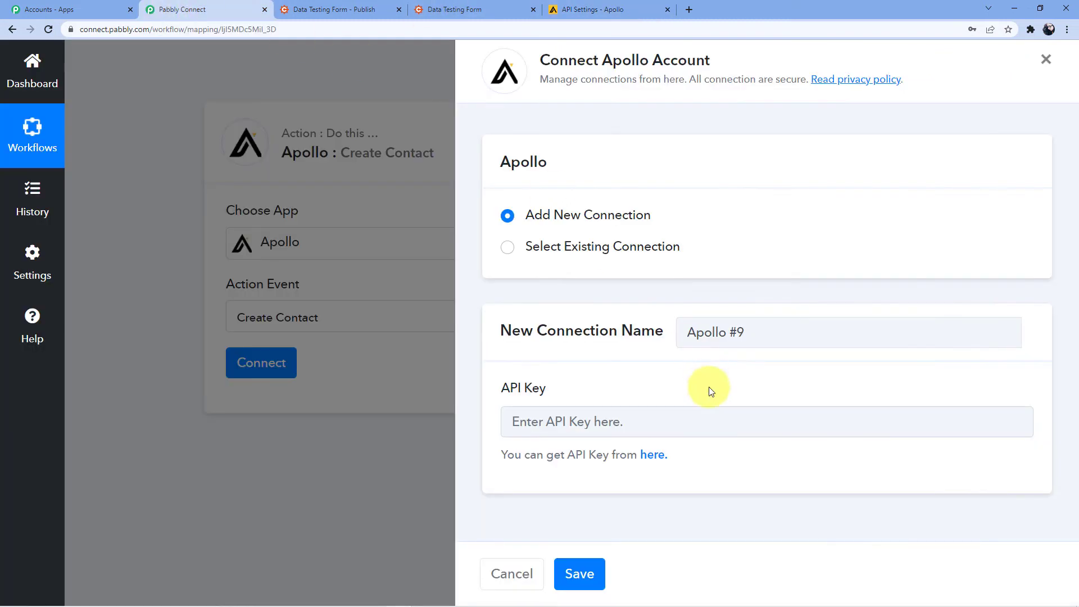
{"action": "left_click", "coordinate": [585, 421]}
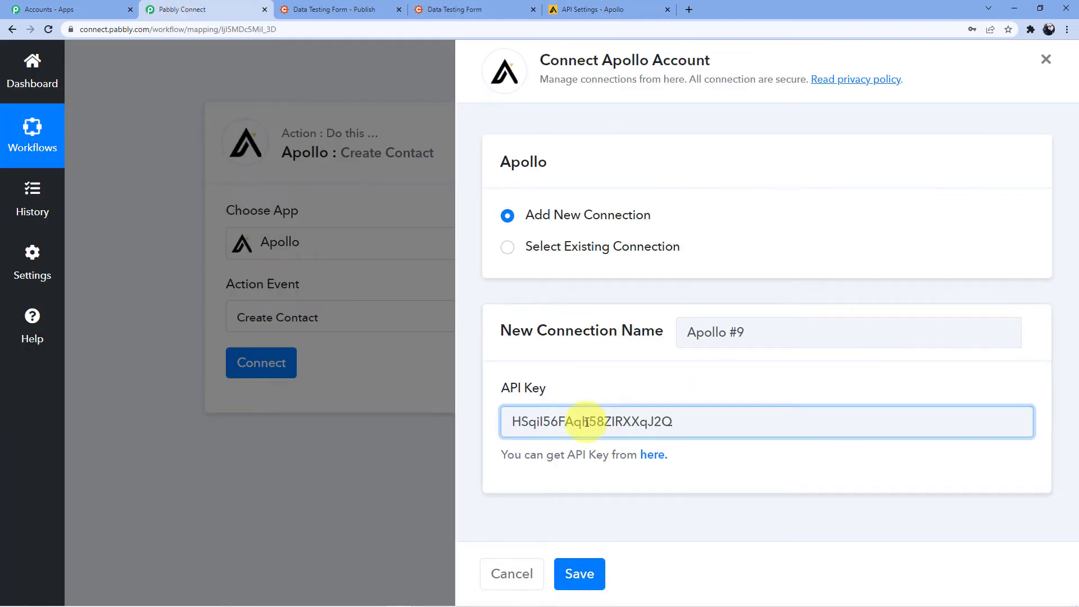
{"action": "left_click", "coordinate": [569, 568]}
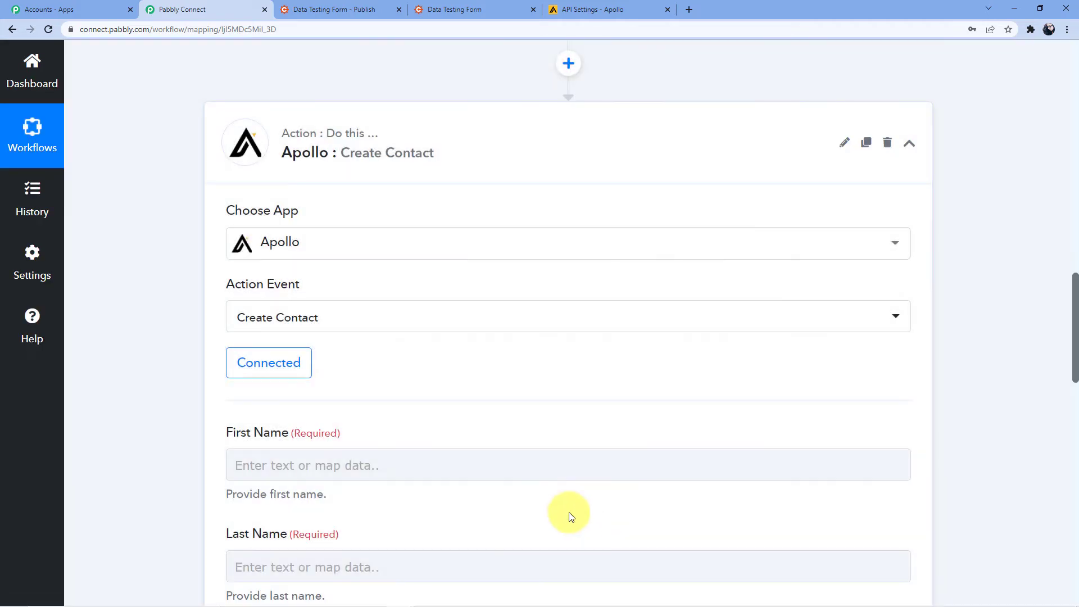
Map the Cognito entry's Name First into Apollo's First Name field
{"action": "scroll", "coordinate": [506, 342], "scroll_direction": "down", "scroll_amount": 5}
{"action": "scroll", "coordinate": [429, 190], "scroll_direction": "down", "scroll_amount": 3}
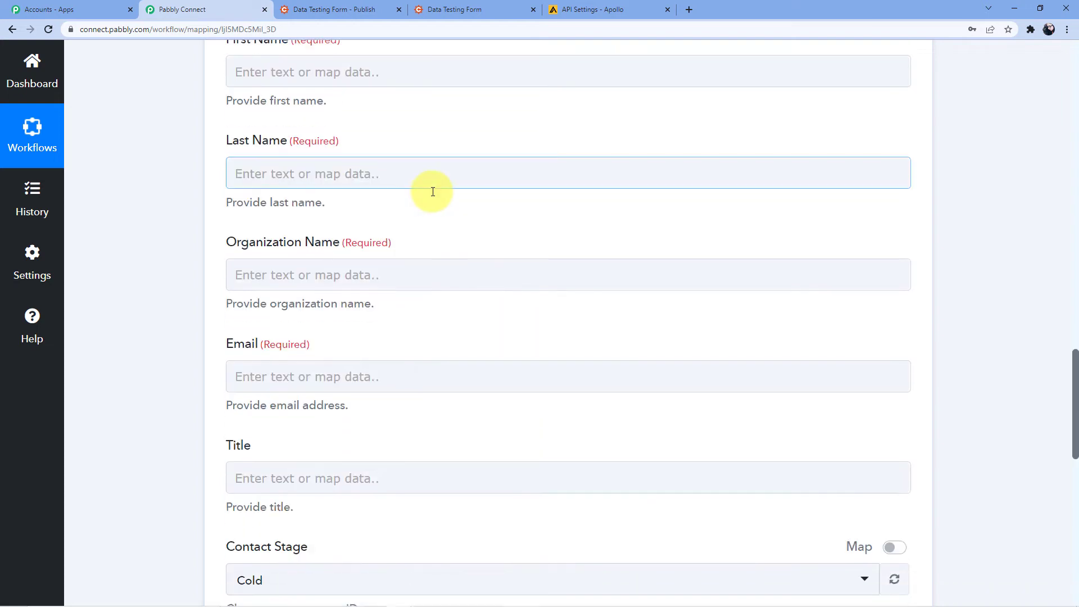
{"action": "scroll", "coordinate": [433, 191], "scroll_direction": "up", "scroll_amount": 3}
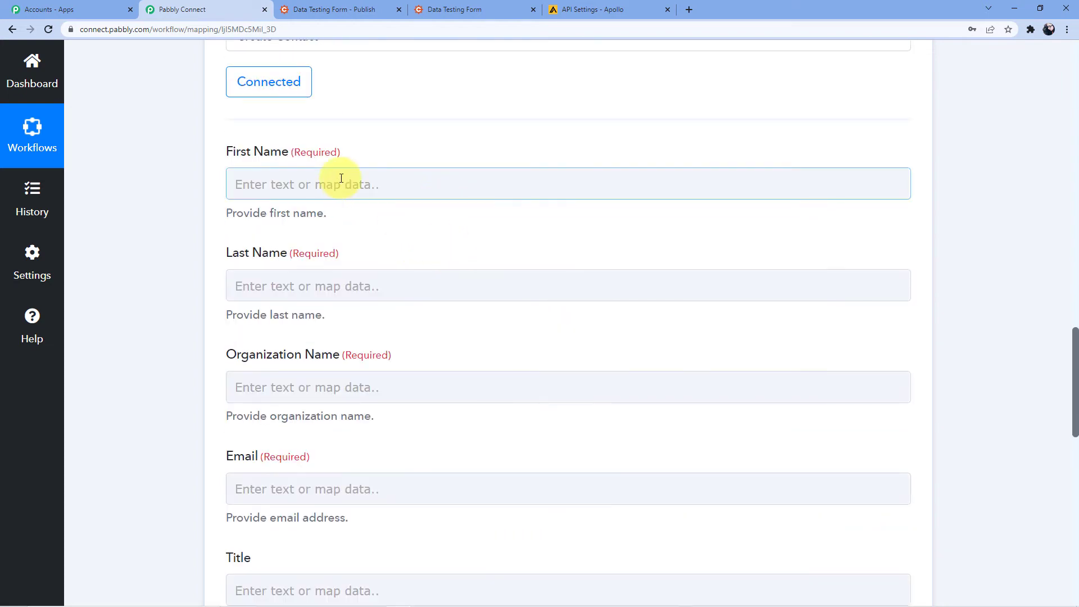
{"action": "scroll", "coordinate": [337, 175], "scroll_direction": "down", "scroll_amount": 6}
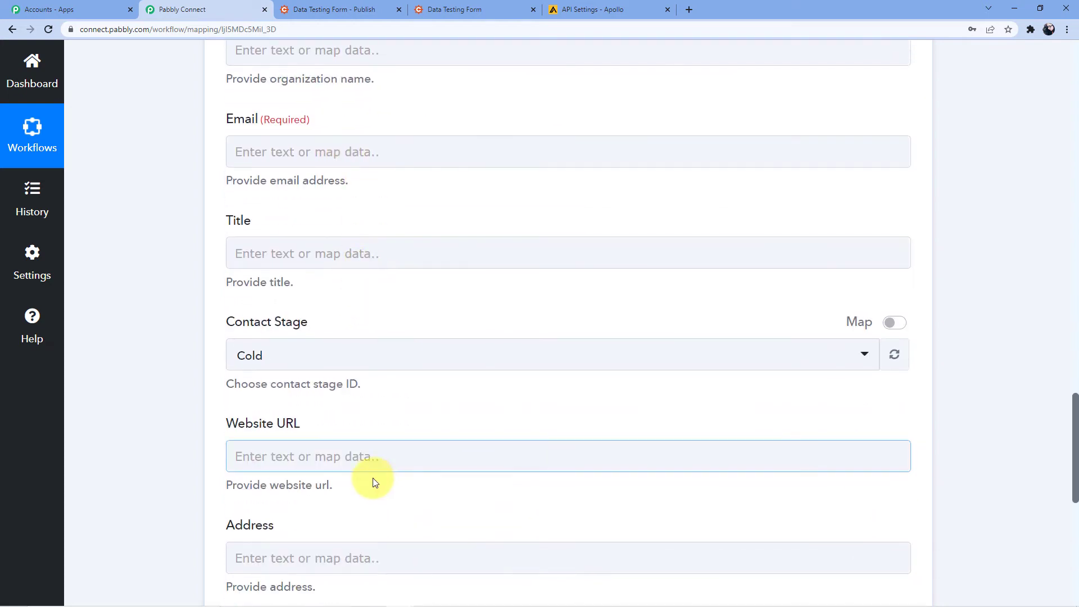
{"action": "scroll", "coordinate": [368, 531], "scroll_direction": "up", "scroll_amount": 7}
{"action": "scroll", "coordinate": [369, 533], "scroll_direction": "up", "scroll_amount": 3}
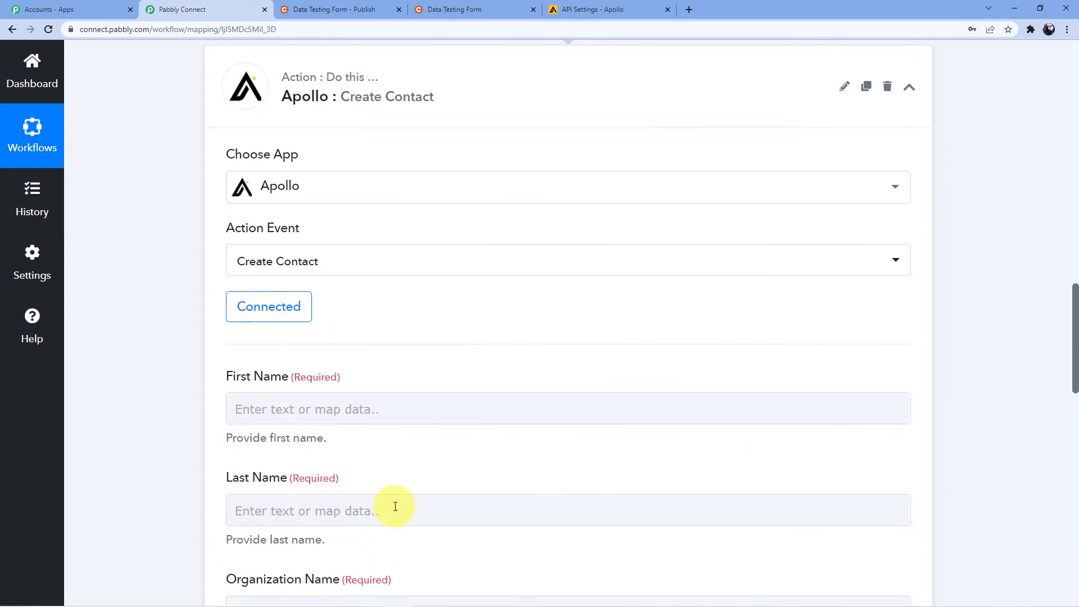
{"action": "left_click", "coordinate": [441, 401]}
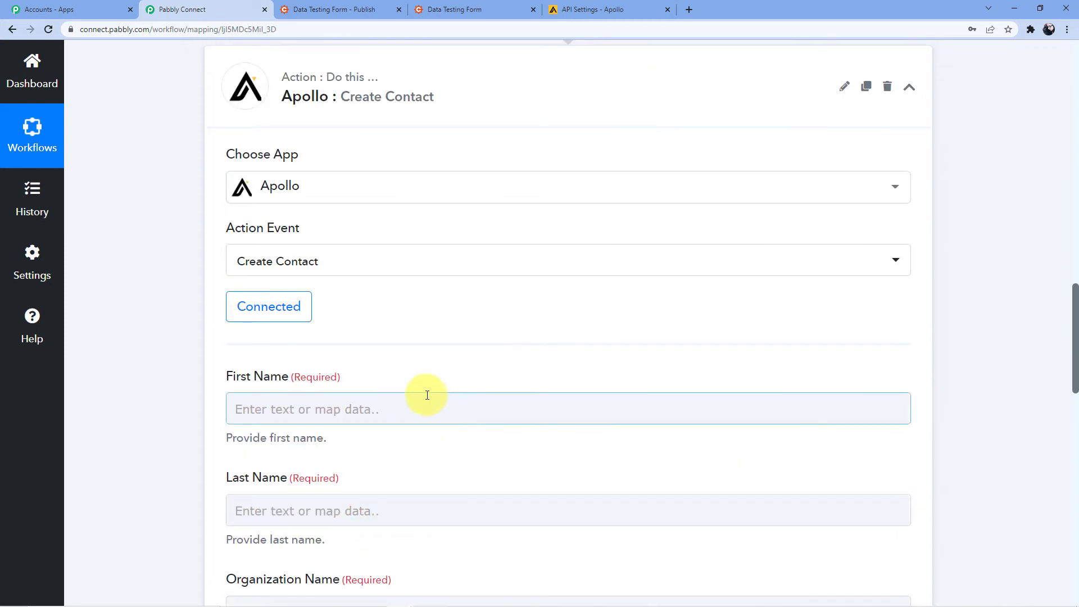
{"action": "scroll", "coordinate": [410, 371], "scroll_direction": "up", "scroll_amount": 1}
{"action": "scroll", "coordinate": [354, 413], "scroll_direction": "down", "scroll_amount": 1}
{"action": "scroll", "coordinate": [332, 427], "scroll_direction": "down", "scroll_amount": 6}
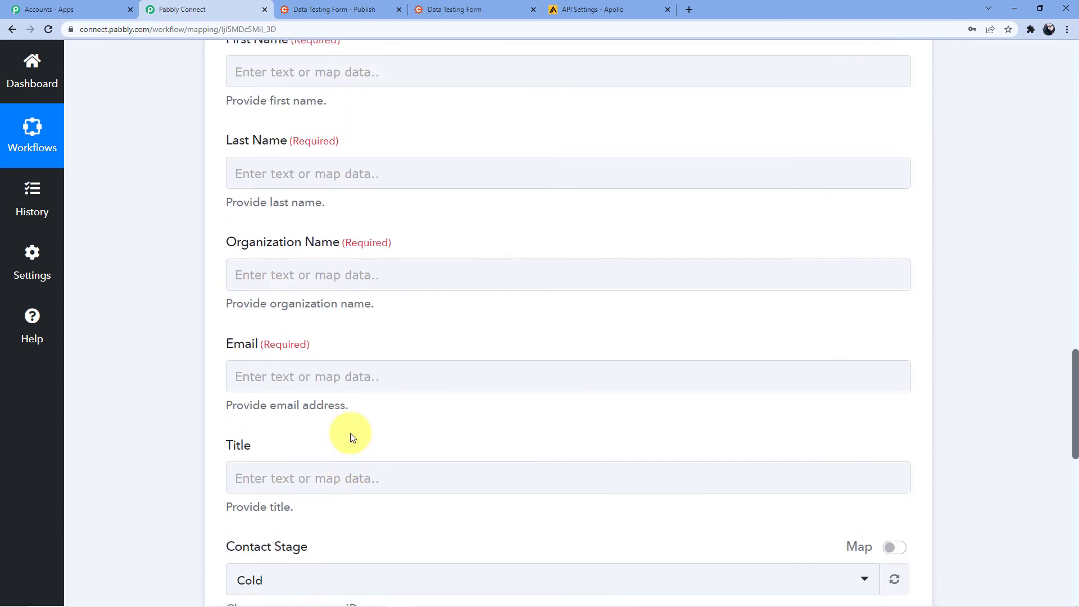
{"action": "scroll", "coordinate": [350, 437], "scroll_direction": "up", "scroll_amount": 16}
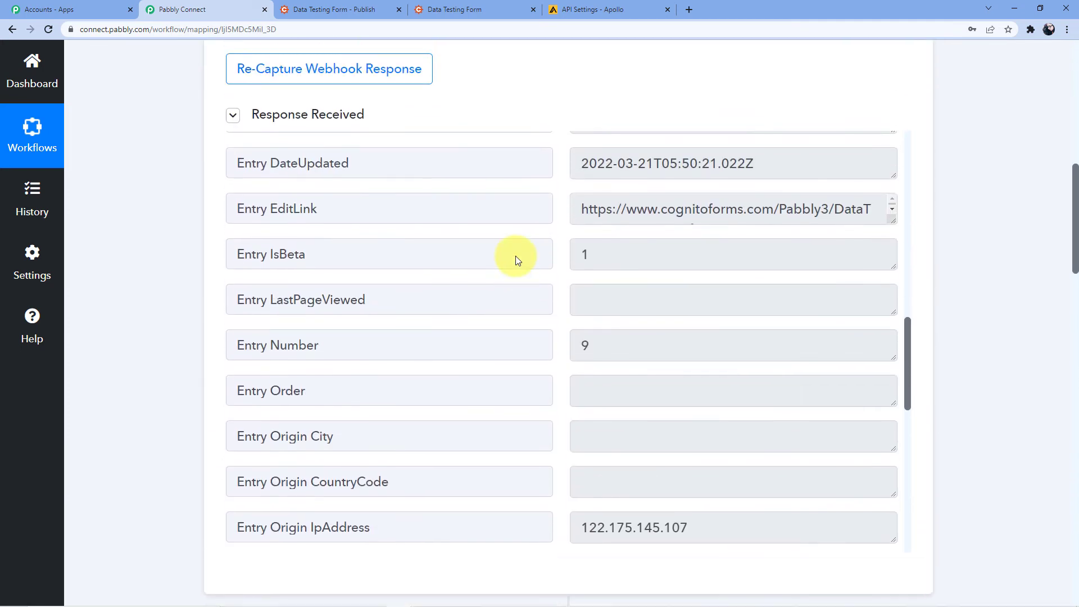
{"action": "scroll", "coordinate": [517, 260], "scroll_direction": "down", "scroll_amount": 16}
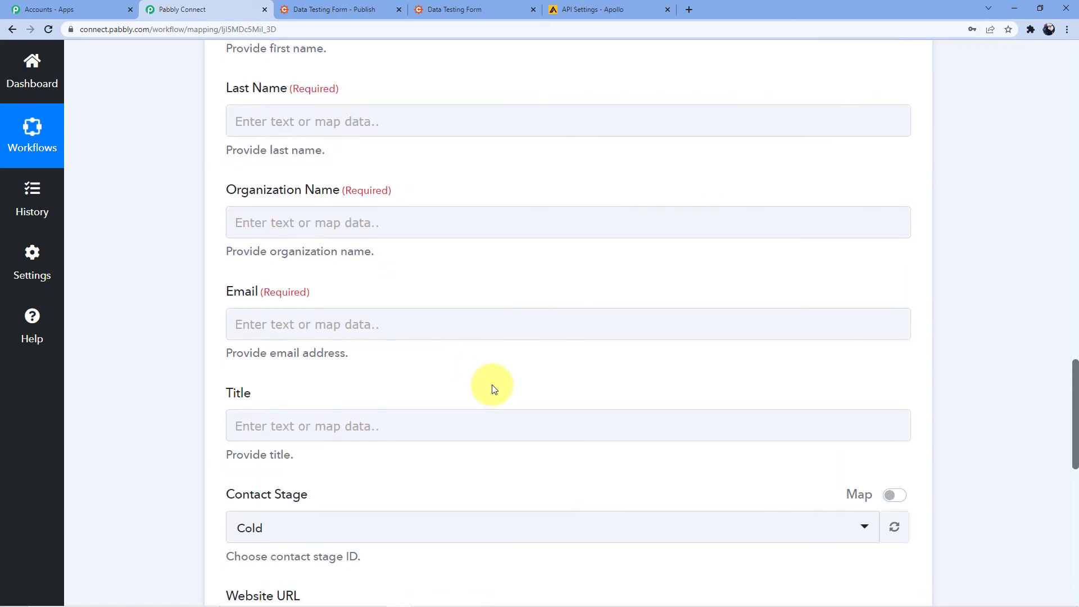
{"action": "scroll", "coordinate": [495, 389], "scroll_direction": "up", "scroll_amount": 15}
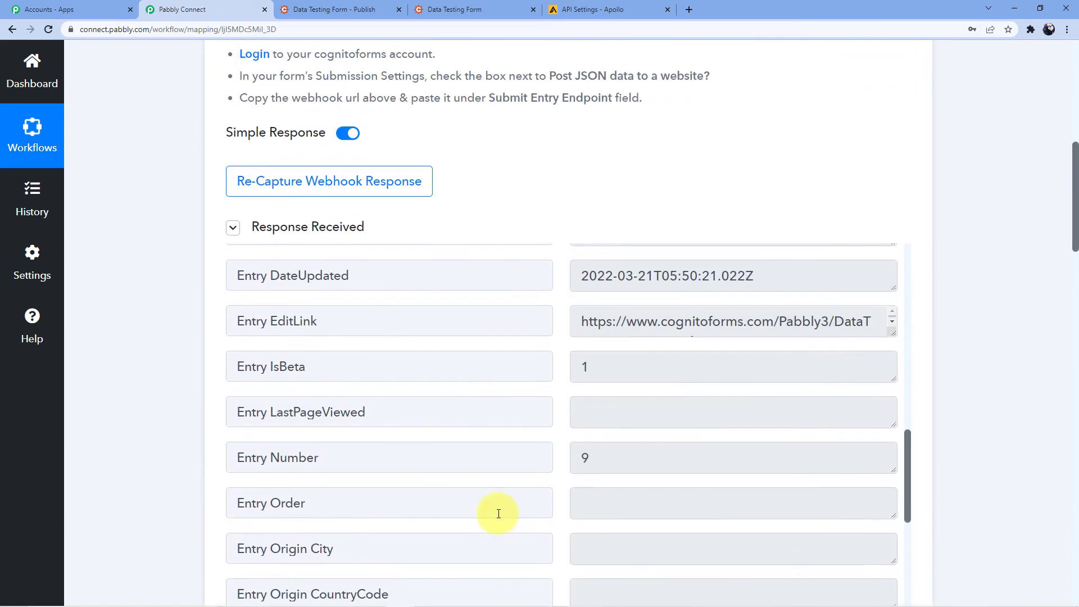
{"action": "scroll", "coordinate": [123, 396], "scroll_direction": "down", "scroll_amount": 20}
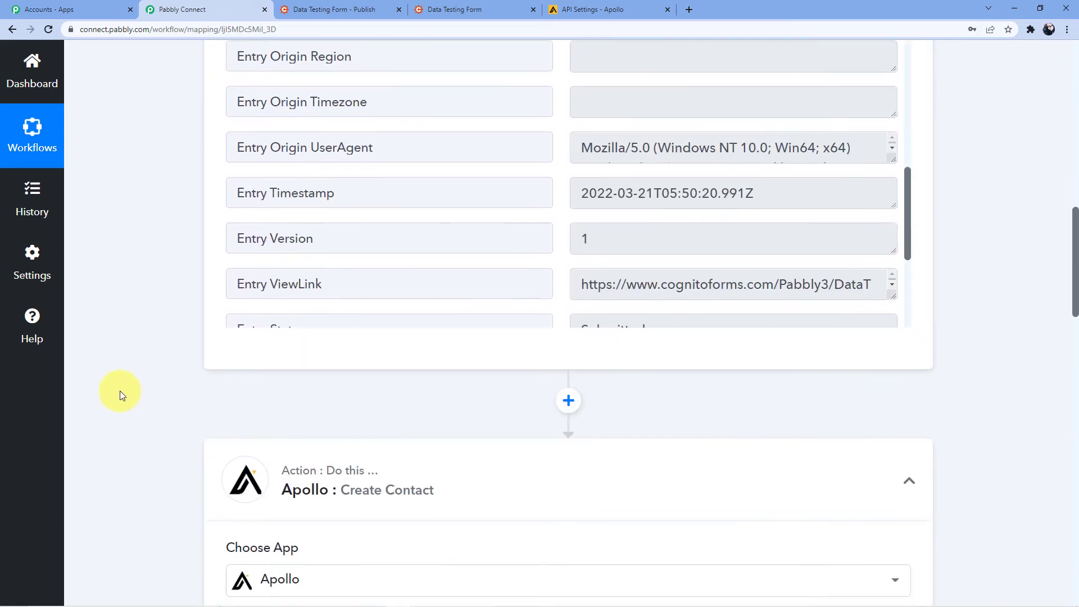
{"action": "scroll", "coordinate": [419, 374], "scroll_direction": "down", "scroll_amount": 4}
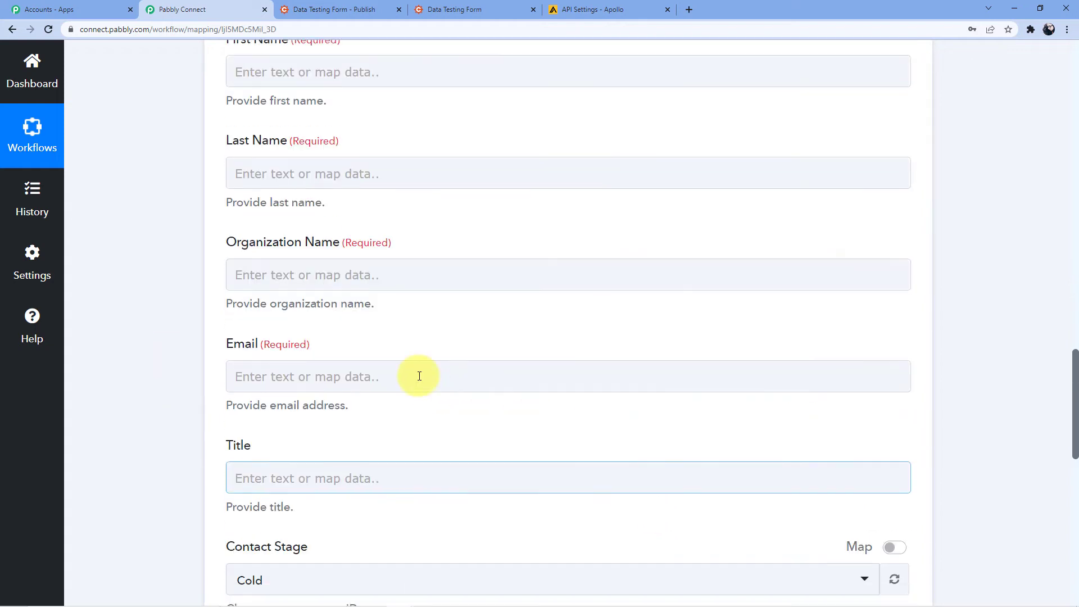
{"action": "scroll", "coordinate": [381, 294], "scroll_direction": "up", "scroll_amount": 3}
{"action": "left_click", "coordinate": [274, 240]}
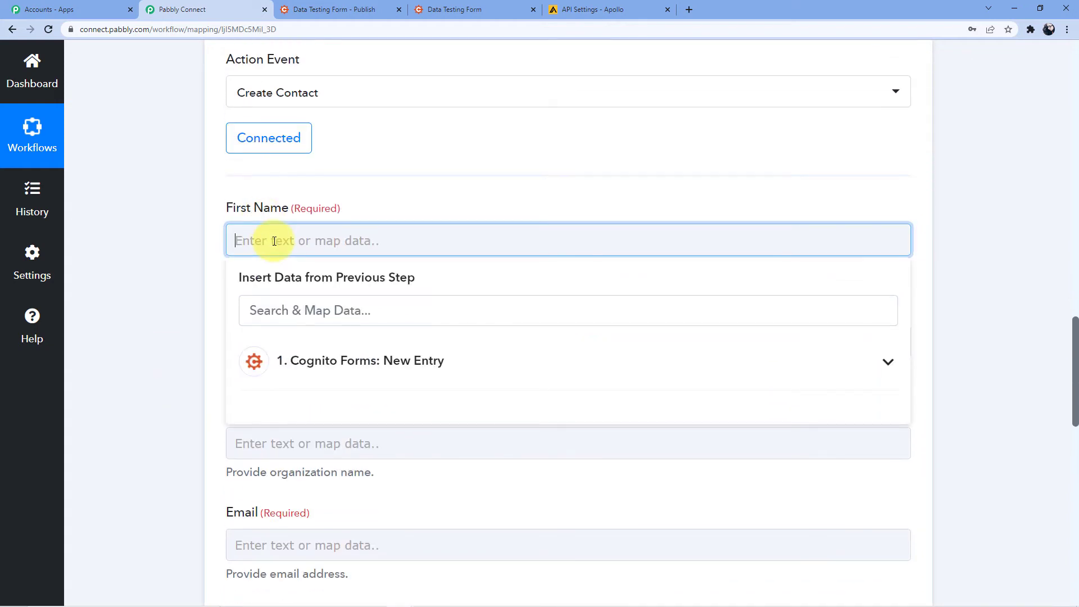
{"action": "left_click", "coordinate": [305, 356]}
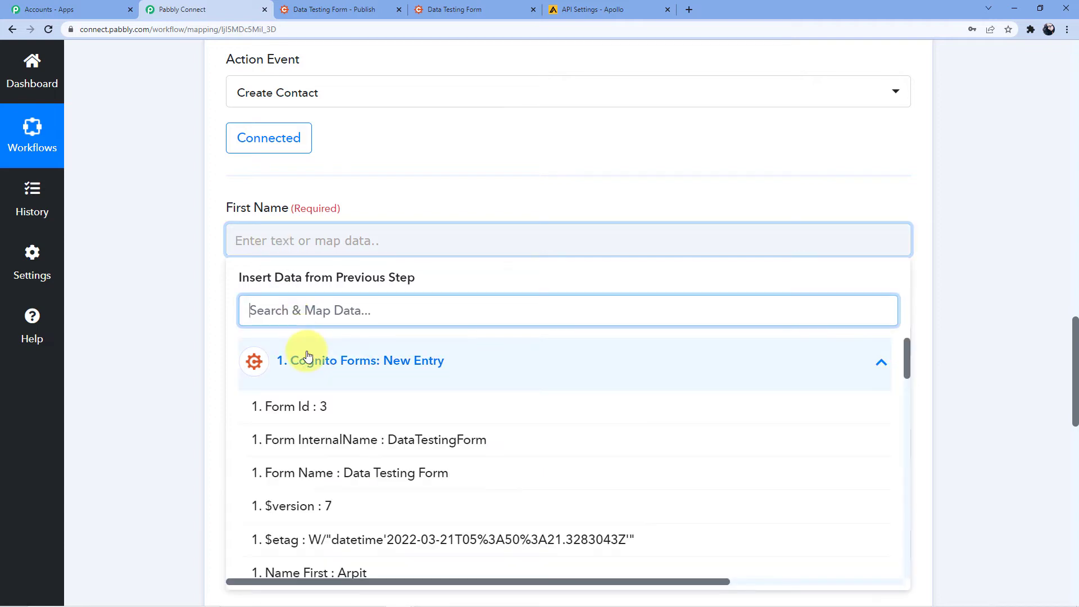
{"action": "scroll", "coordinate": [349, 417], "scroll_direction": "down", "scroll_amount": 3}
{"action": "left_click", "coordinate": [353, 414]}
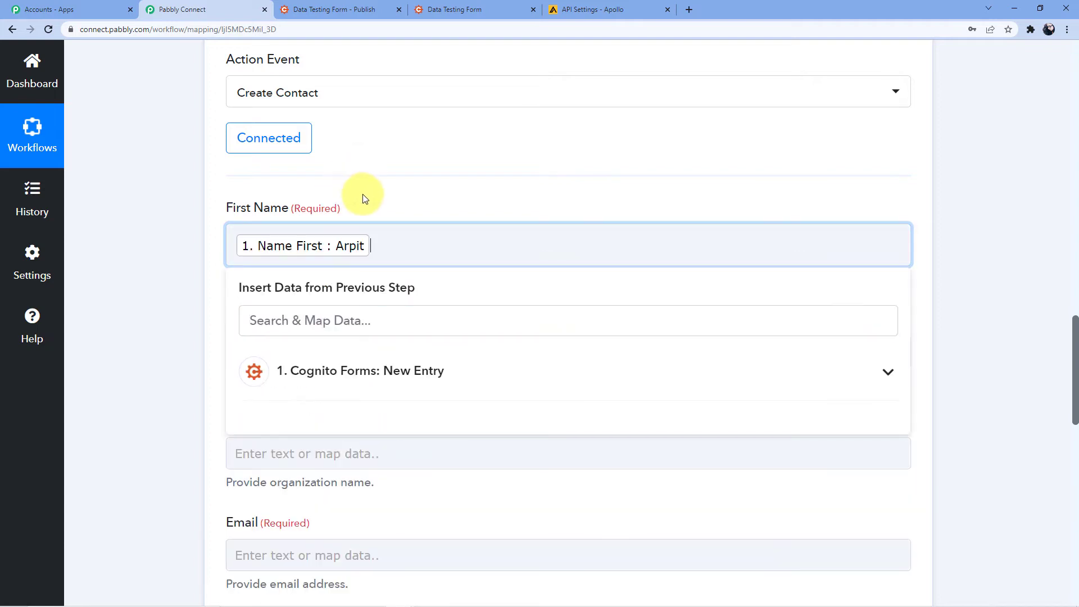
Map Name Last and Organization from the entry into Last Name and Organization Name
{"action": "scroll", "coordinate": [365, 191], "scroll_direction": "down", "scroll_amount": 1}
{"action": "left_click", "coordinate": [408, 162]}
{"action": "scroll", "coordinate": [308, 204], "scroll_direction": "down", "scroll_amount": 2}
{"action": "left_click", "coordinate": [331, 188]}
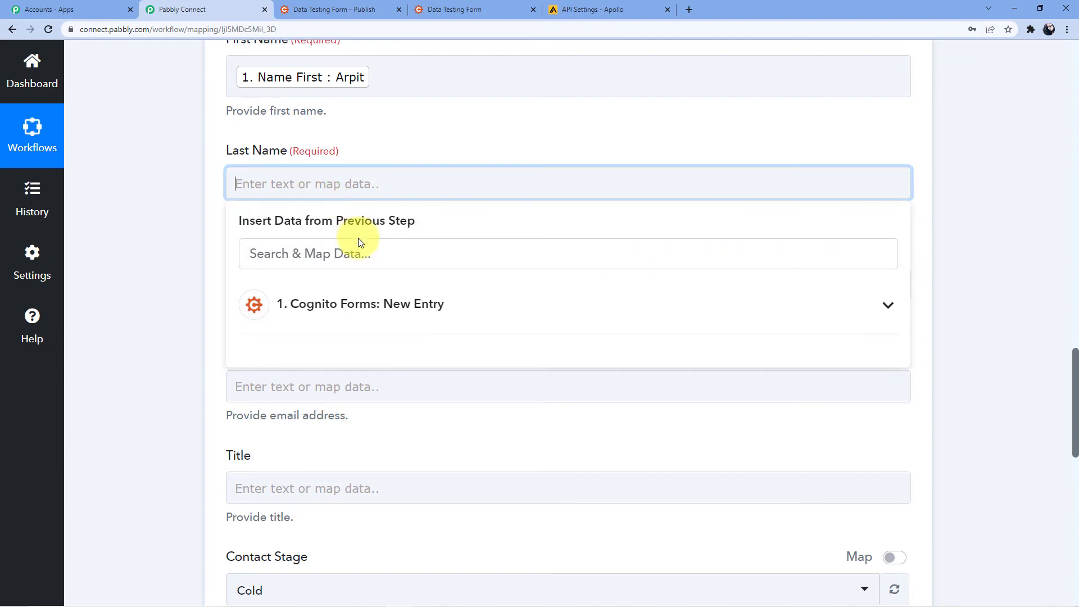
{"action": "scroll", "coordinate": [356, 240], "scroll_direction": "down", "scroll_amount": 2}
{"action": "left_click", "coordinate": [339, 194]}
{"action": "scroll", "coordinate": [395, 285], "scroll_direction": "down", "scroll_amount": 1}
{"action": "scroll", "coordinate": [396, 285], "scroll_direction": "down", "scroll_amount": 2}
{"action": "left_click", "coordinate": [362, 306]}
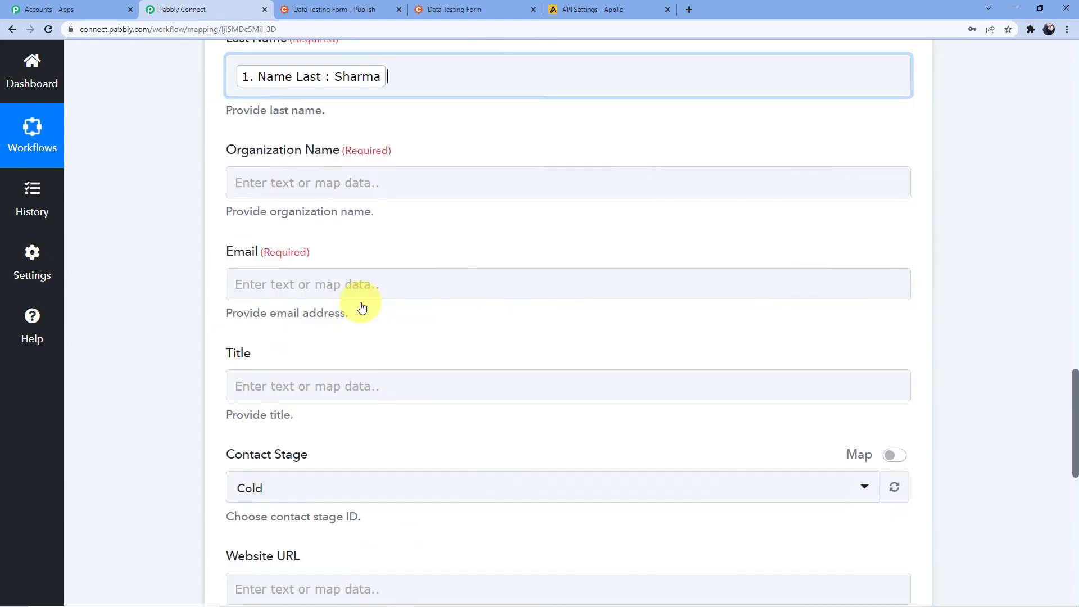
{"action": "left_click", "coordinate": [283, 183]}
{"action": "left_click", "coordinate": [315, 302]}
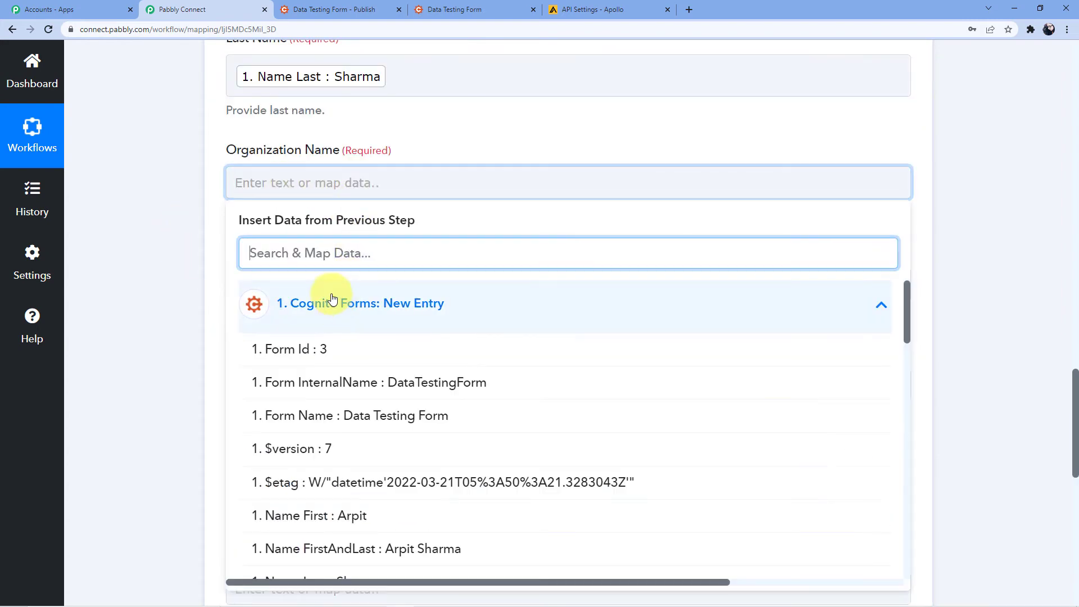
{"action": "scroll", "coordinate": [359, 365], "scroll_direction": "down", "scroll_amount": 3}
{"action": "scroll", "coordinate": [371, 340], "scroll_direction": "down", "scroll_amount": 3}
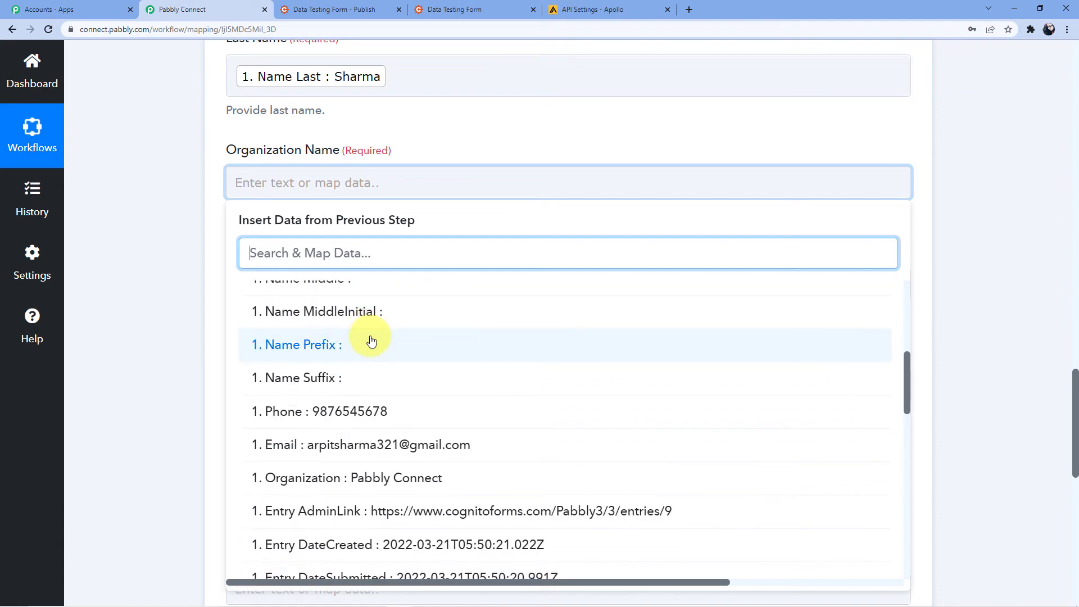
{"action": "scroll", "coordinate": [371, 340], "scroll_direction": "down", "scroll_amount": 4}
{"action": "left_click", "coordinate": [379, 311]}
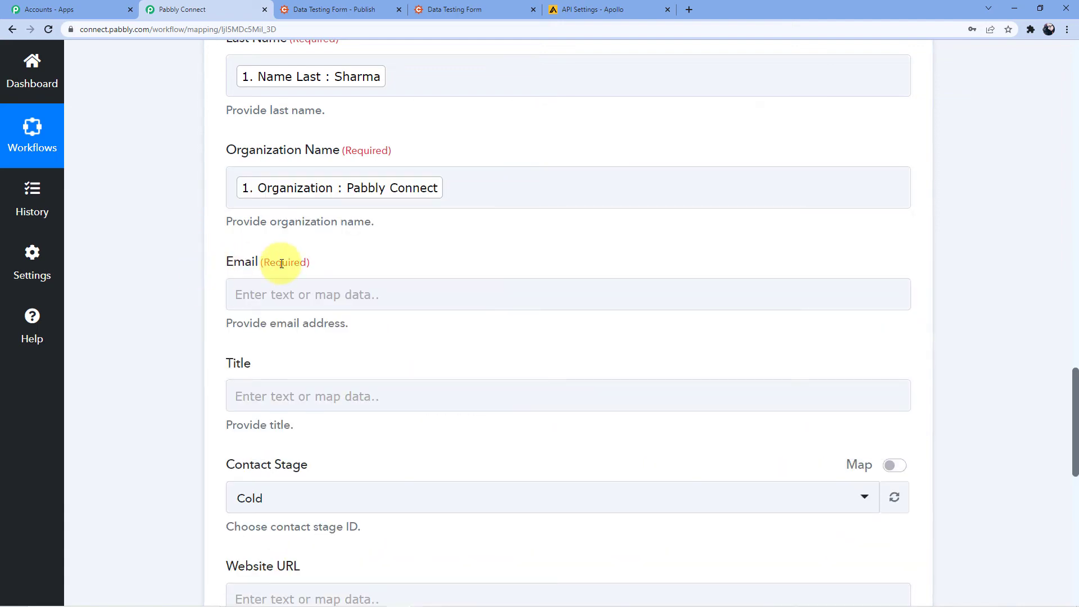
Map the entry's Email into Email and keep Contact Stage set to Cold
{"action": "scroll", "coordinate": [281, 264], "scroll_direction": "down", "scroll_amount": 2}
{"action": "left_click", "coordinate": [272, 181]}
{"action": "scroll", "coordinate": [272, 180], "scroll_direction": "down", "scroll_amount": 2}
{"action": "left_click", "coordinate": [334, 192]}
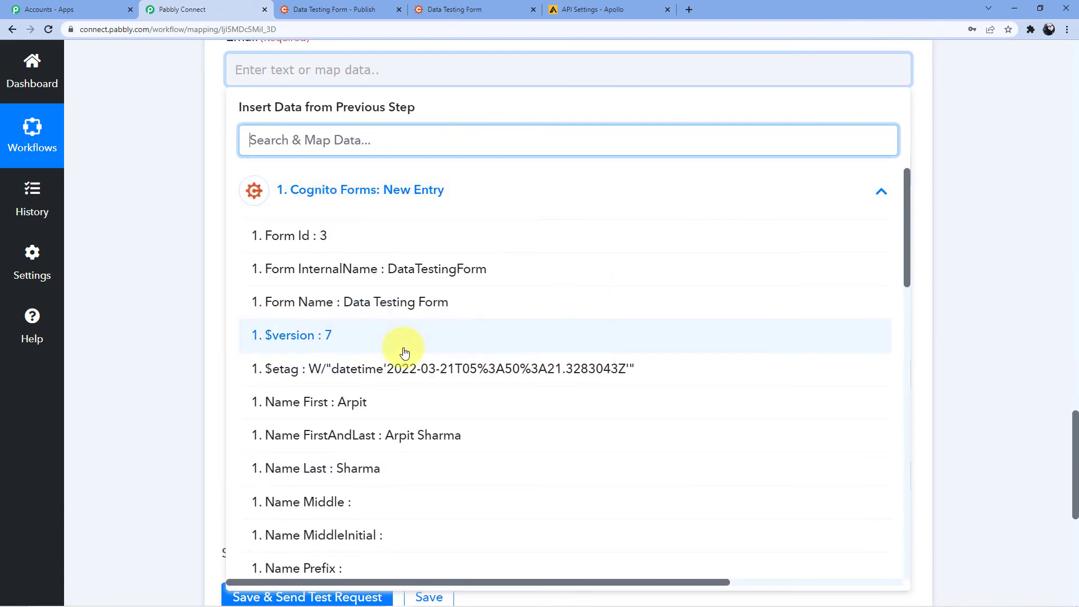
{"action": "scroll", "coordinate": [404, 352], "scroll_direction": "down", "scroll_amount": 5}
{"action": "left_click", "coordinate": [321, 331]}
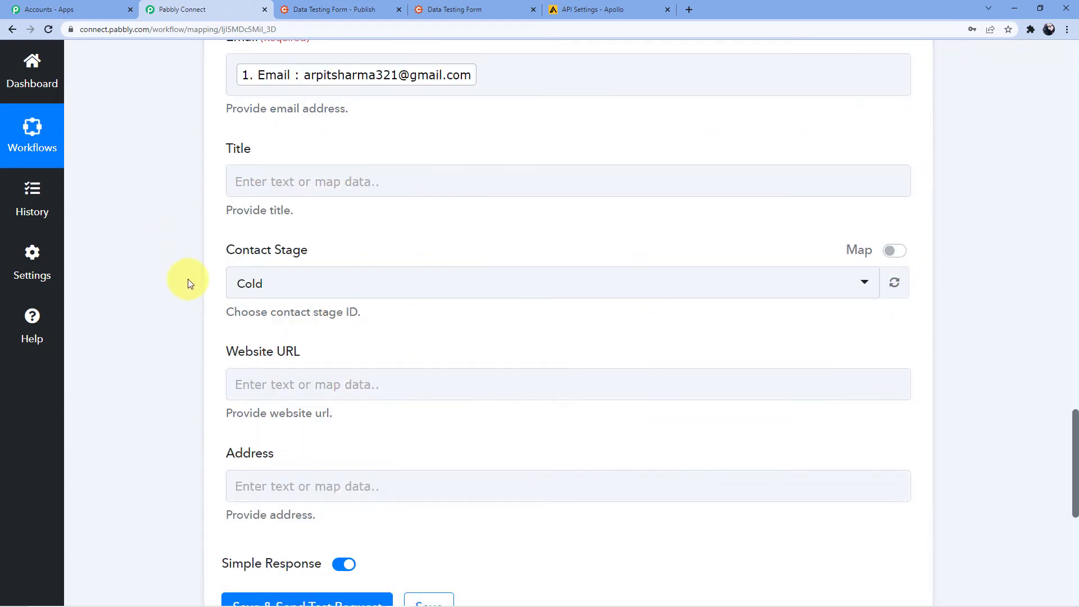
{"action": "scroll", "coordinate": [188, 278], "scroll_direction": "down", "scroll_amount": 2}
{"action": "scroll", "coordinate": [191, 252], "scroll_direction": "up", "scroll_amount": 3}
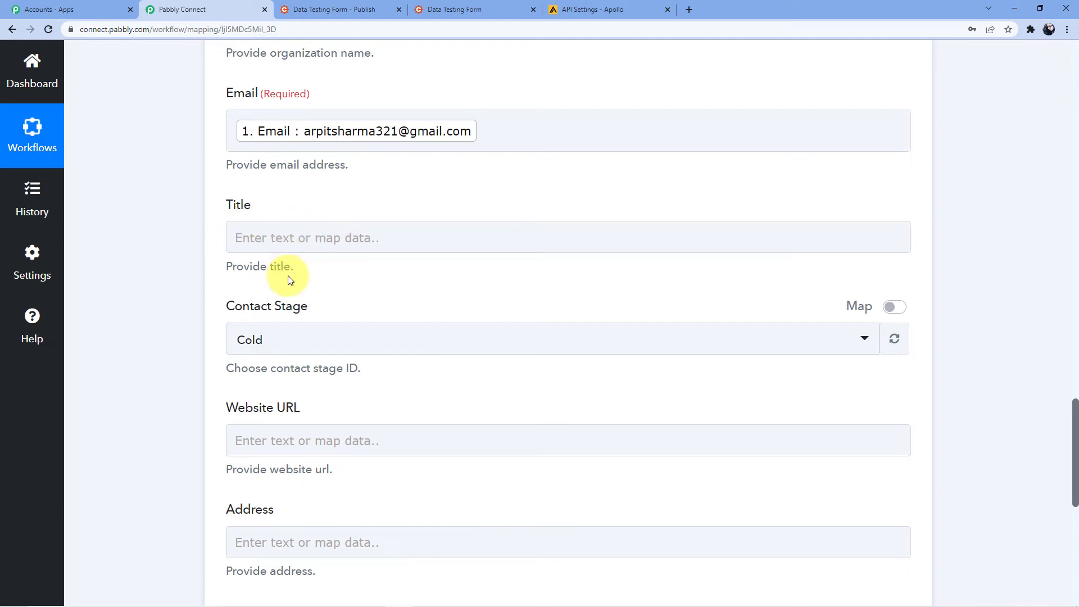
{"action": "left_click", "coordinate": [286, 347]}
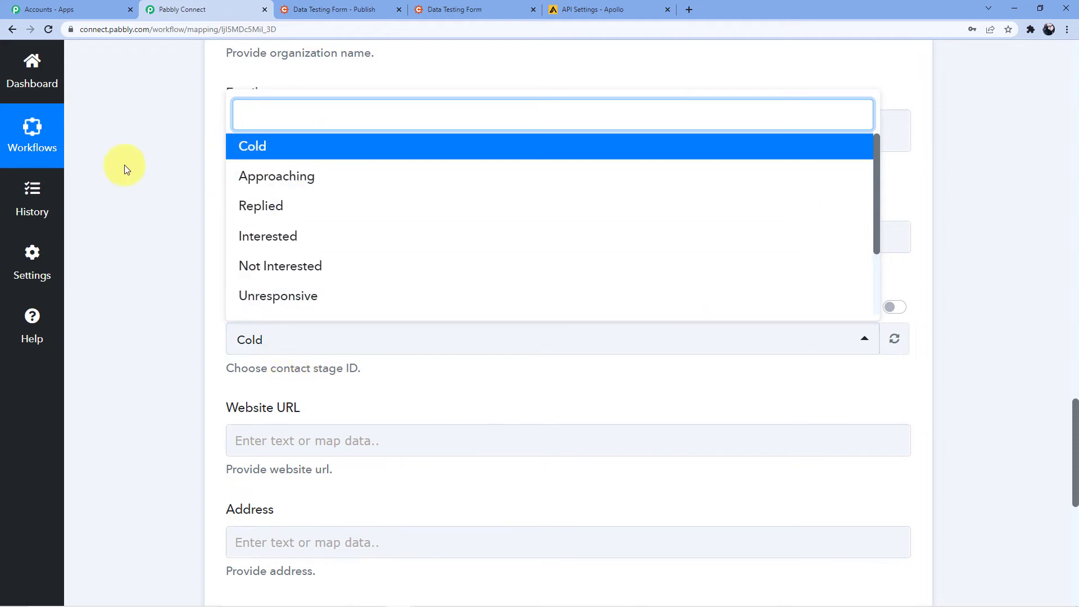
{"action": "left_click", "coordinate": [138, 231]}
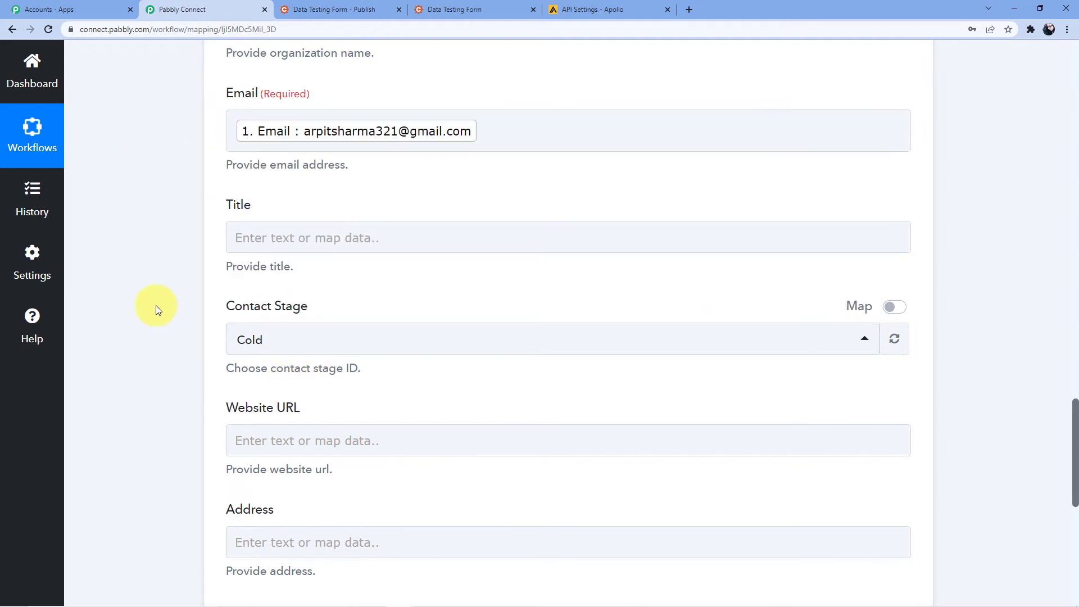
{"action": "left_click", "coordinate": [251, 339]}
{"action": "left_click", "coordinate": [260, 145]}
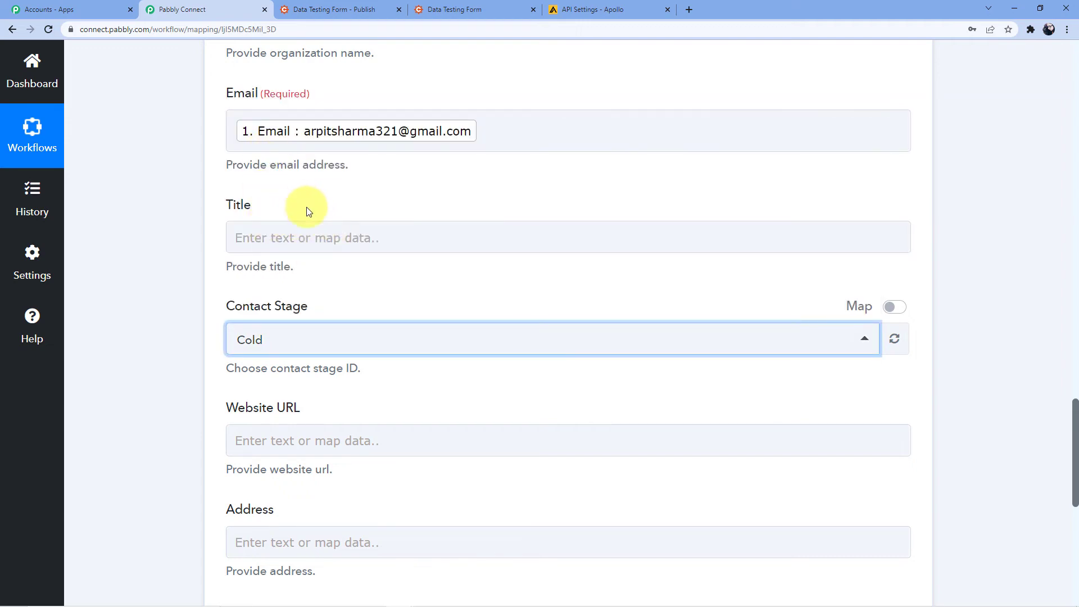
{"action": "left_click", "coordinate": [163, 201]}
{"action": "scroll", "coordinate": [295, 162], "scroll_direction": "down", "scroll_amount": 4}
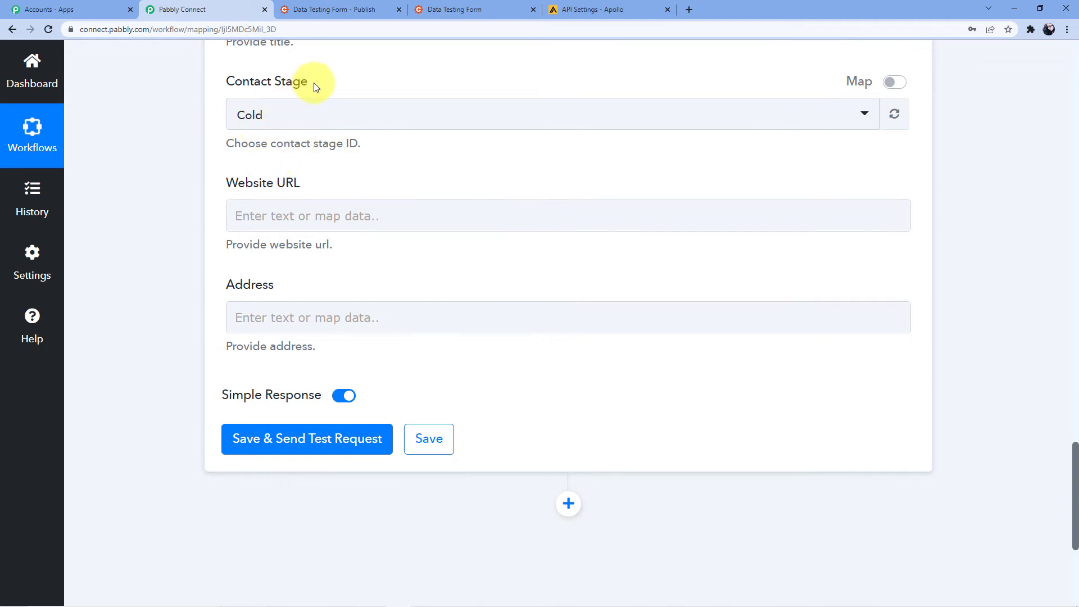
{"action": "scroll", "coordinate": [332, 225], "scroll_direction": "down", "scroll_amount": 2}
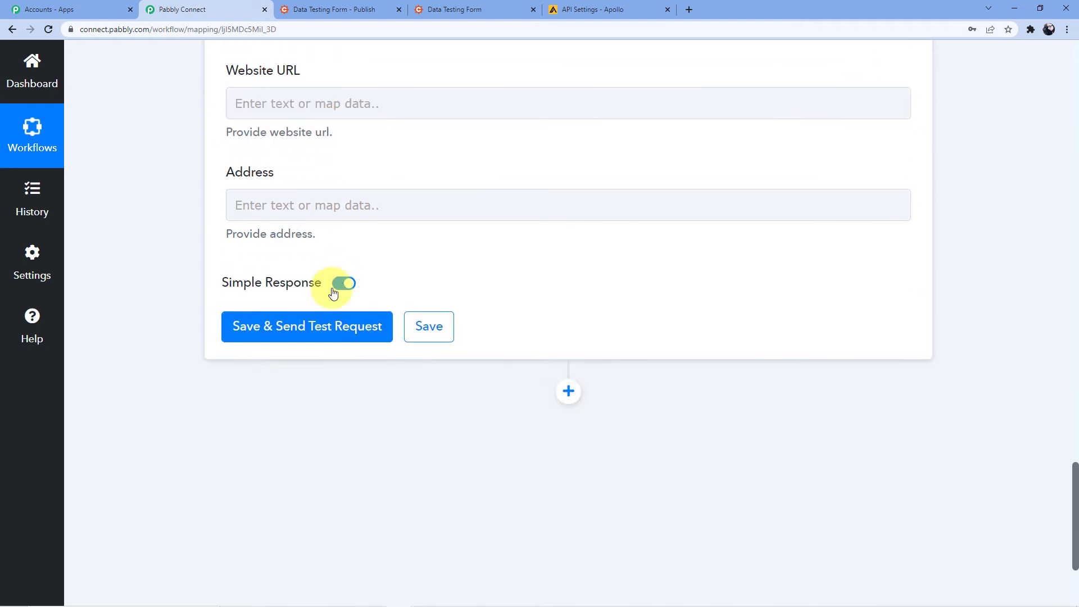
Send the test request that creates the Apollo contact and select the returned Contact Id
{"action": "left_click", "coordinate": [281, 341]}
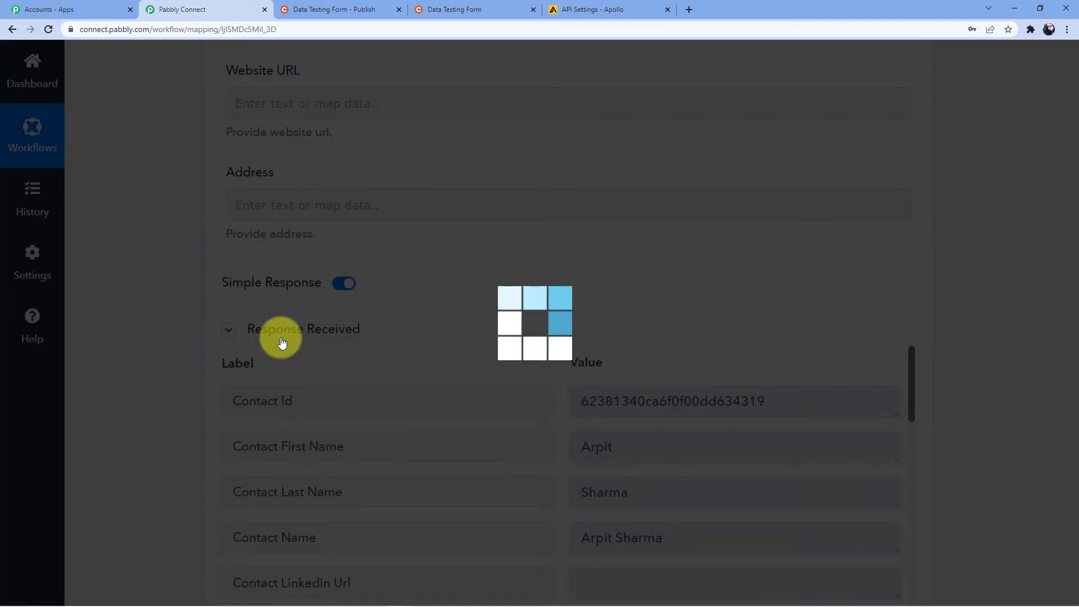
{"action": "scroll", "coordinate": [656, 355], "scroll_direction": "down", "scroll_amount": 2}
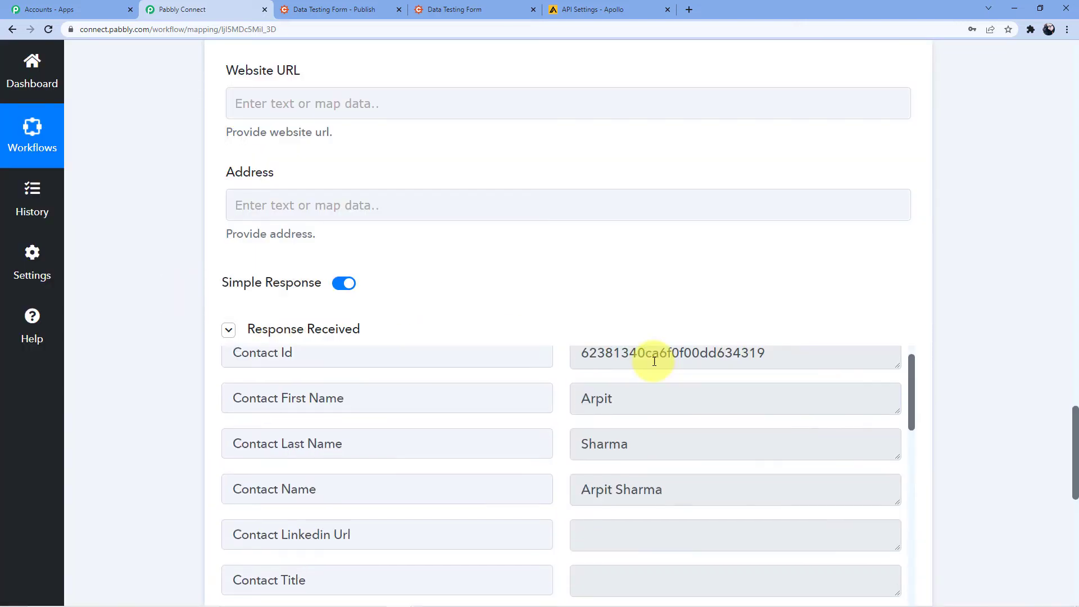
{"action": "scroll", "coordinate": [635, 435], "scroll_direction": "up", "scroll_amount": 2}
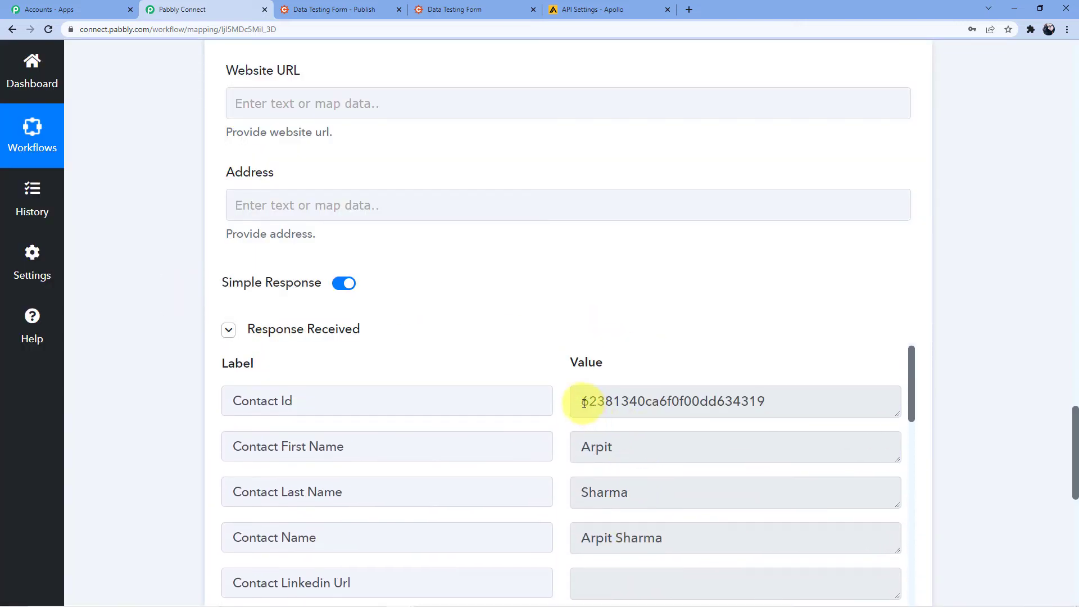
{"action": "left_click_drag", "start_coordinate": [584, 402], "coordinate": [769, 404]}
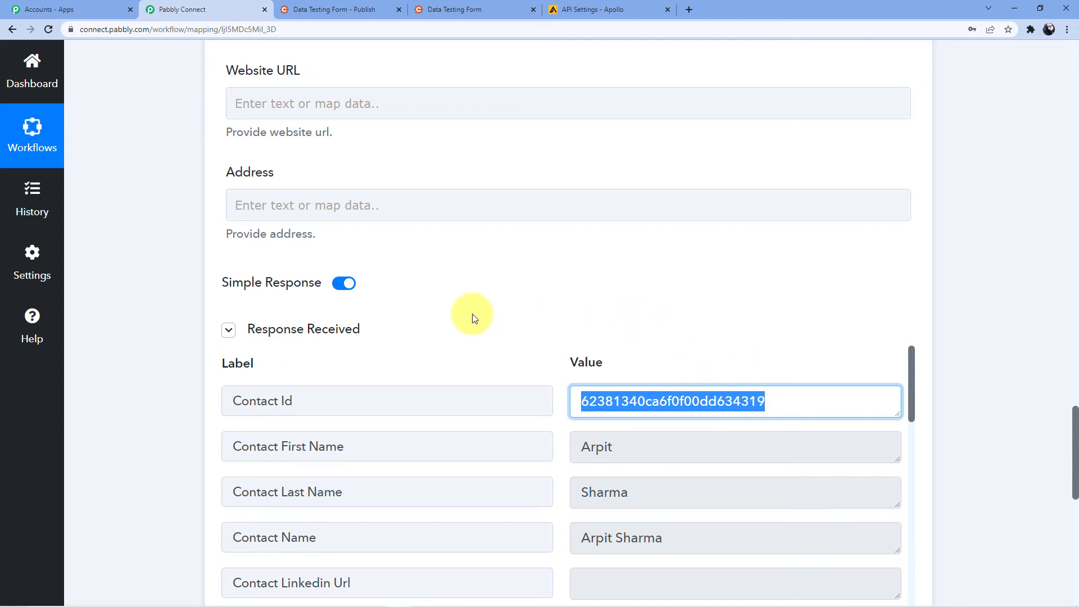
Bring up Apollo's API Settings page and clear the selected API key
{"action": "scroll", "coordinate": [282, 347], "scroll_direction": "down", "scroll_amount": 1}
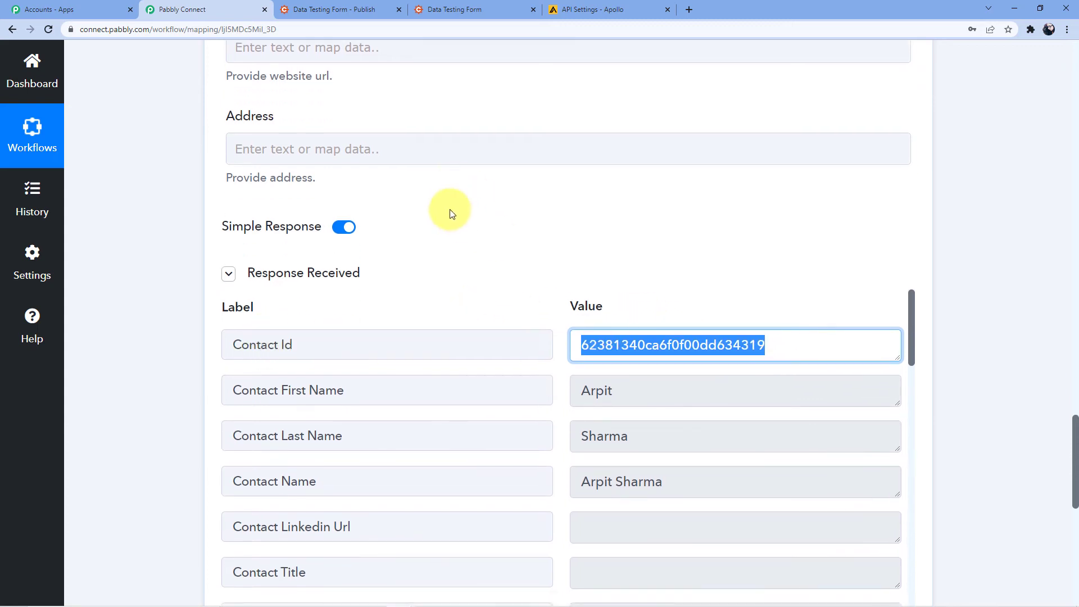
{"action": "left_click", "coordinate": [571, 7]}
{"action": "left_click", "coordinate": [267, 239]}
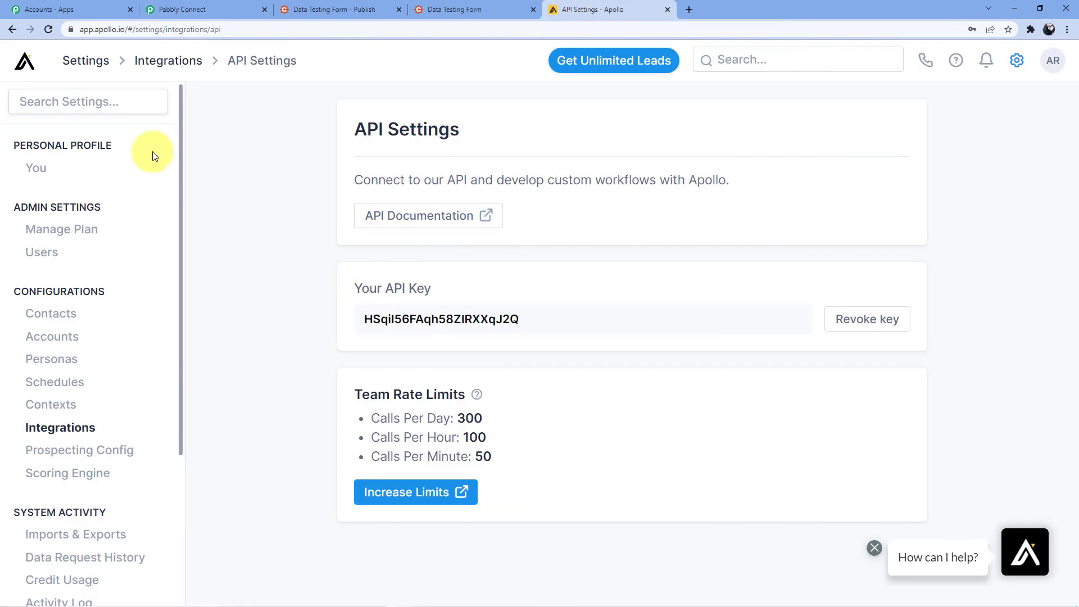
View Apollo's saved People contacts from the home page, then return to the Cognito form
{"action": "left_click", "coordinate": [25, 69]}
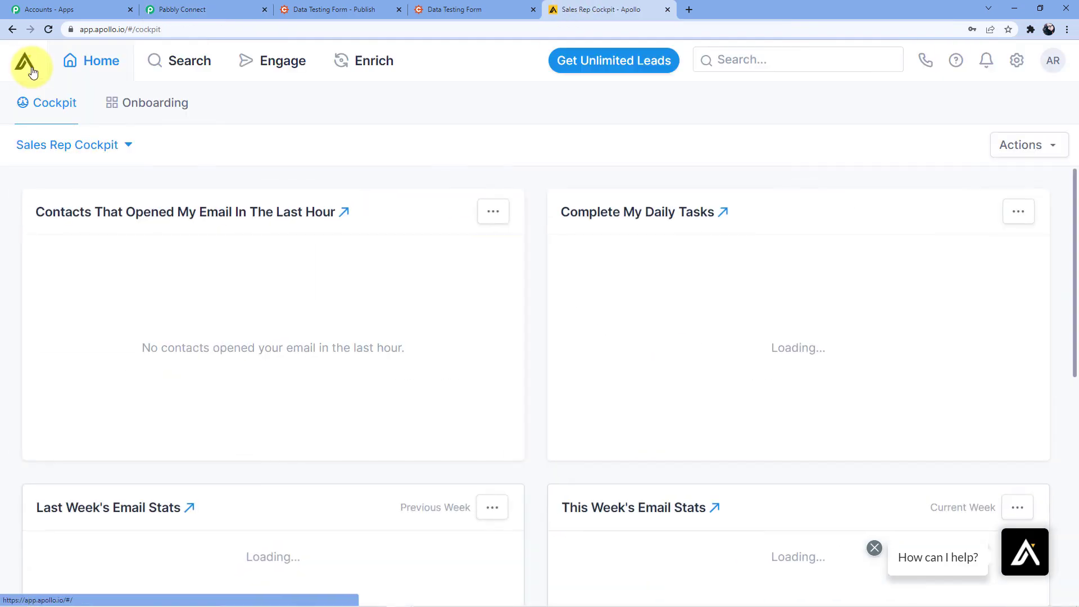
{"action": "mouse_move", "coordinate": [205, 69]}
{"action": "left_click", "coordinate": [94, 107]}
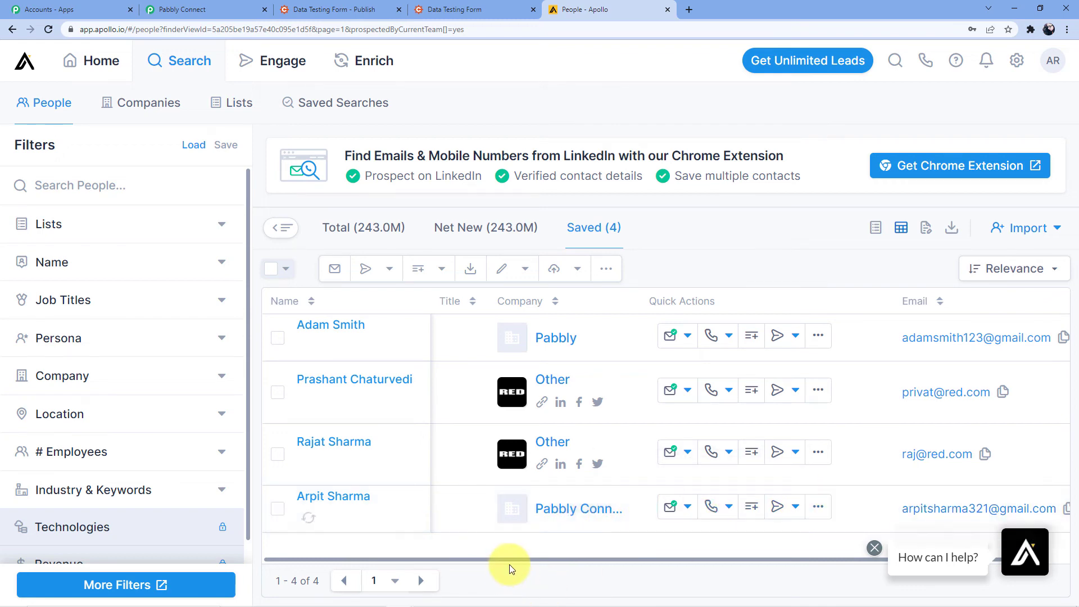
{"action": "left_click", "coordinate": [432, 12]}
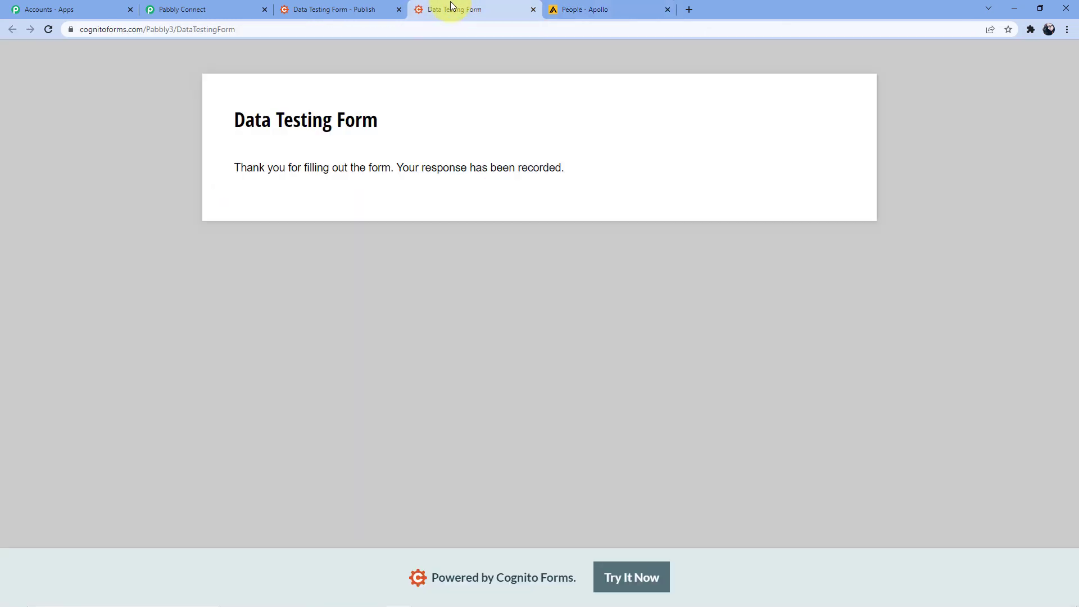
Reload the Data Testing Form and enter the test contact's first and last name
{"action": "left_click", "coordinate": [372, 31]}
{"action": "key", "text": "Return"}
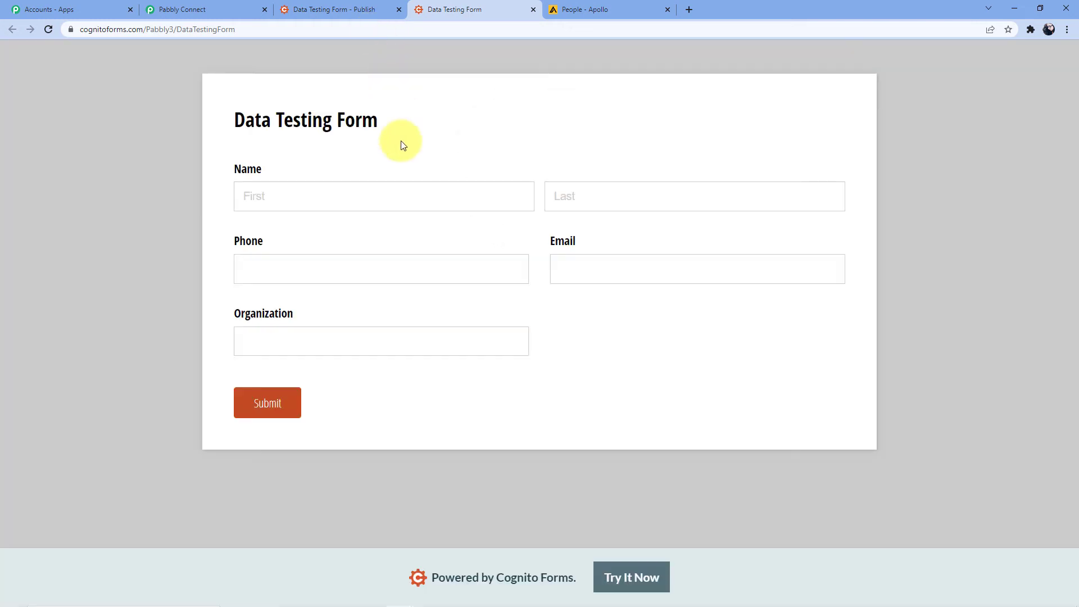
{"action": "left_click", "coordinate": [263, 199]}
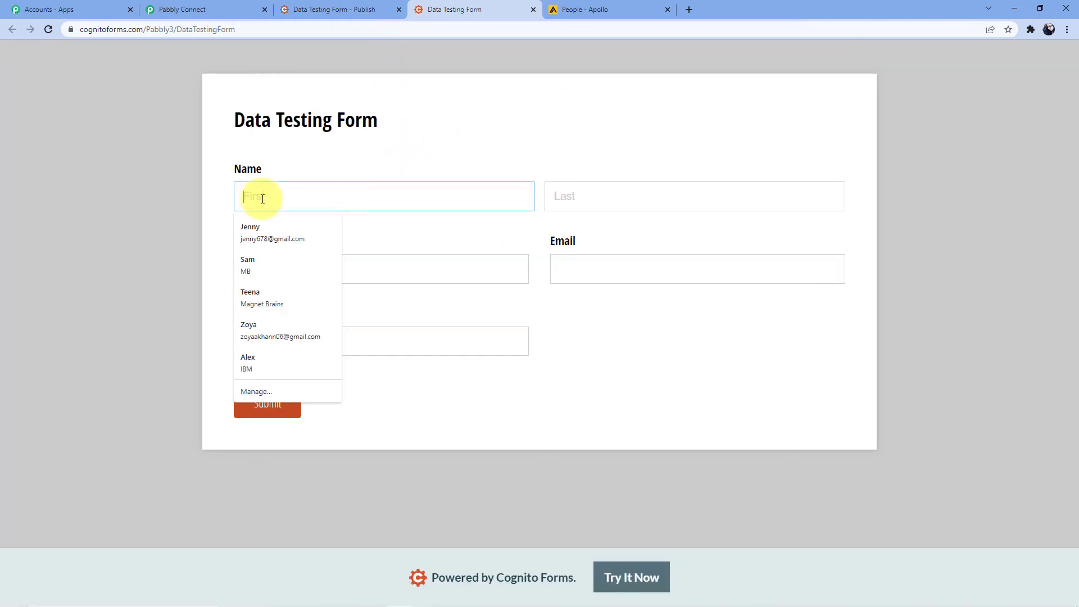
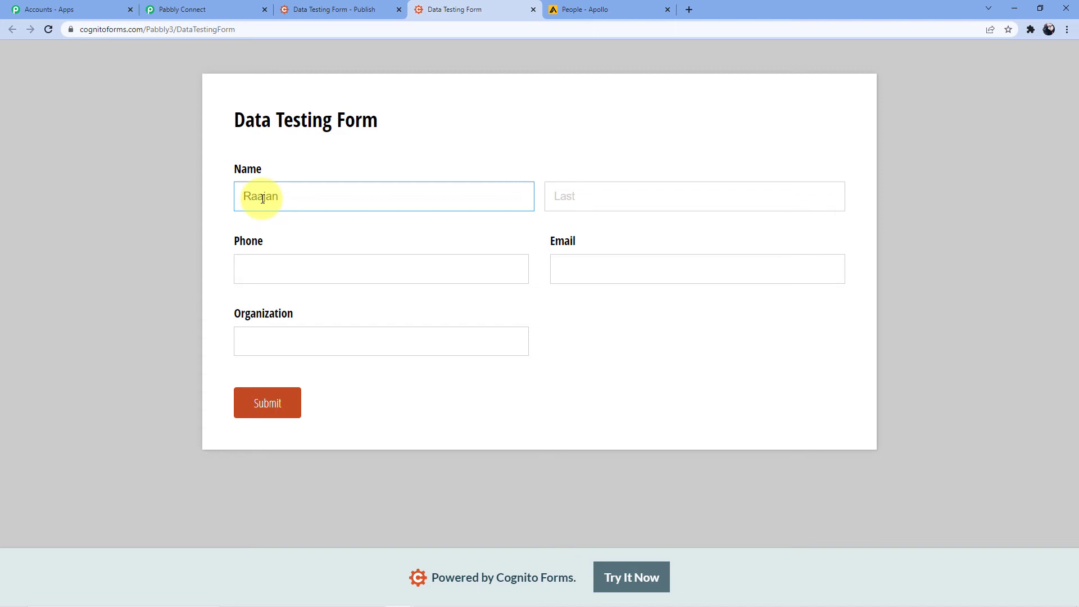
{"action": "left_click", "coordinate": [608, 198]}
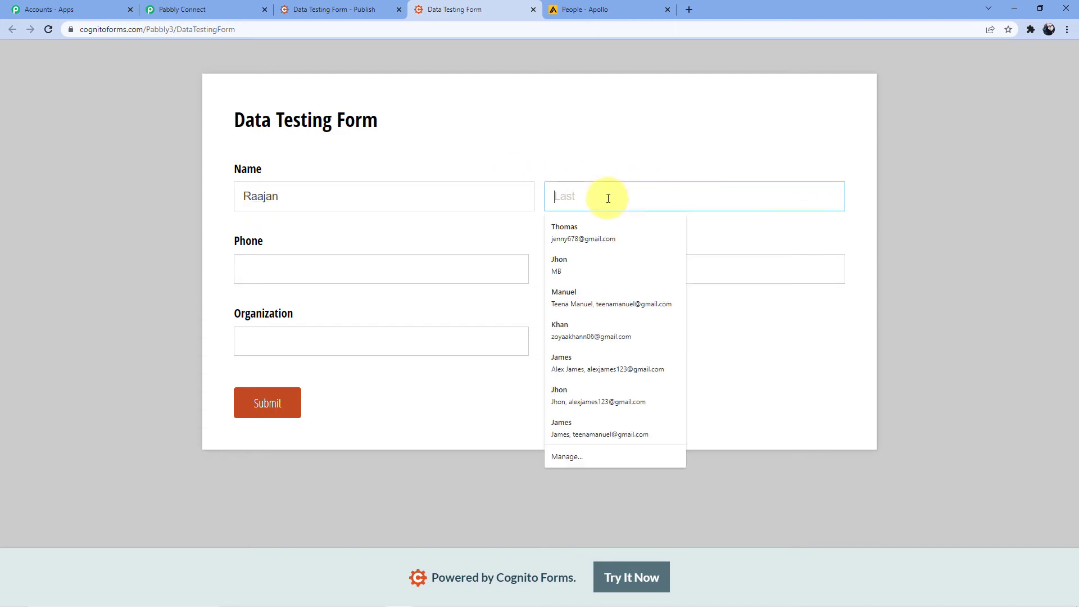
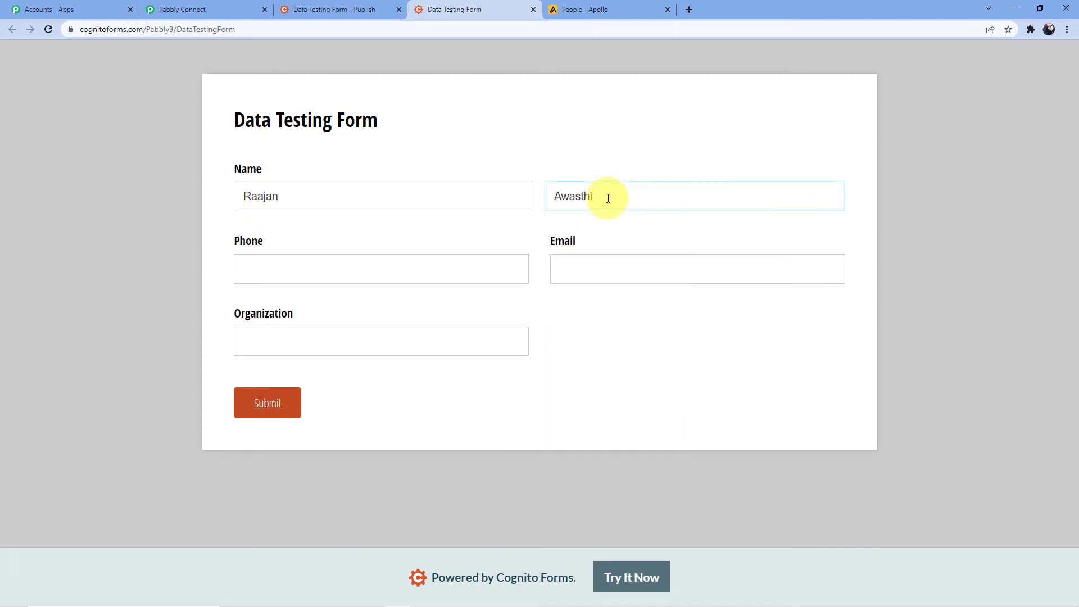
Fill in the contact's phone number, e-mail and organization 'Pabbly', then submit the entry
{"action": "left_click", "coordinate": [361, 264]}
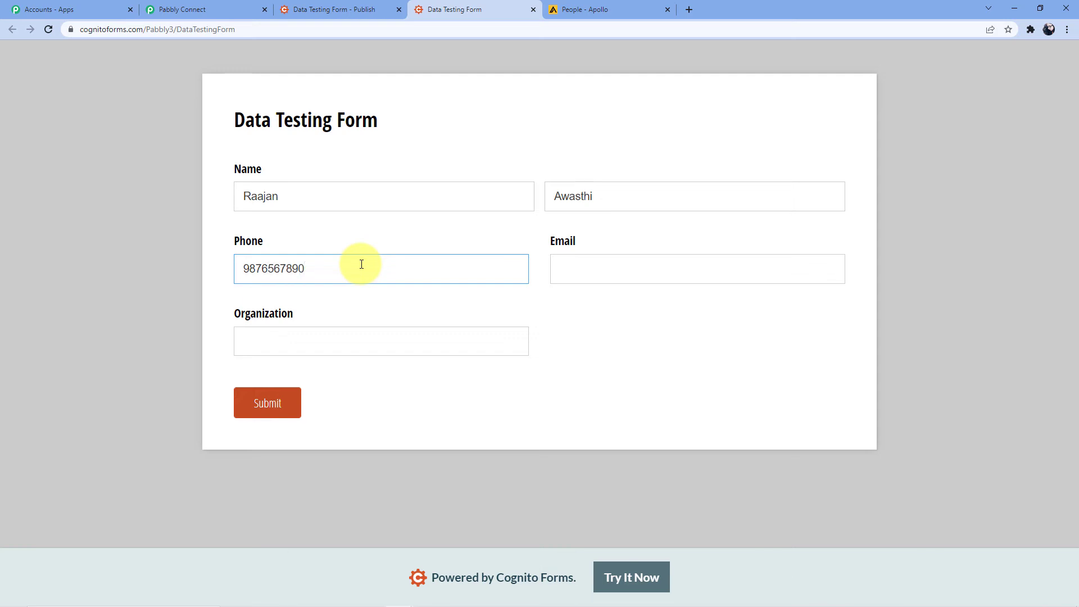
{"action": "left_click", "coordinate": [603, 256]}
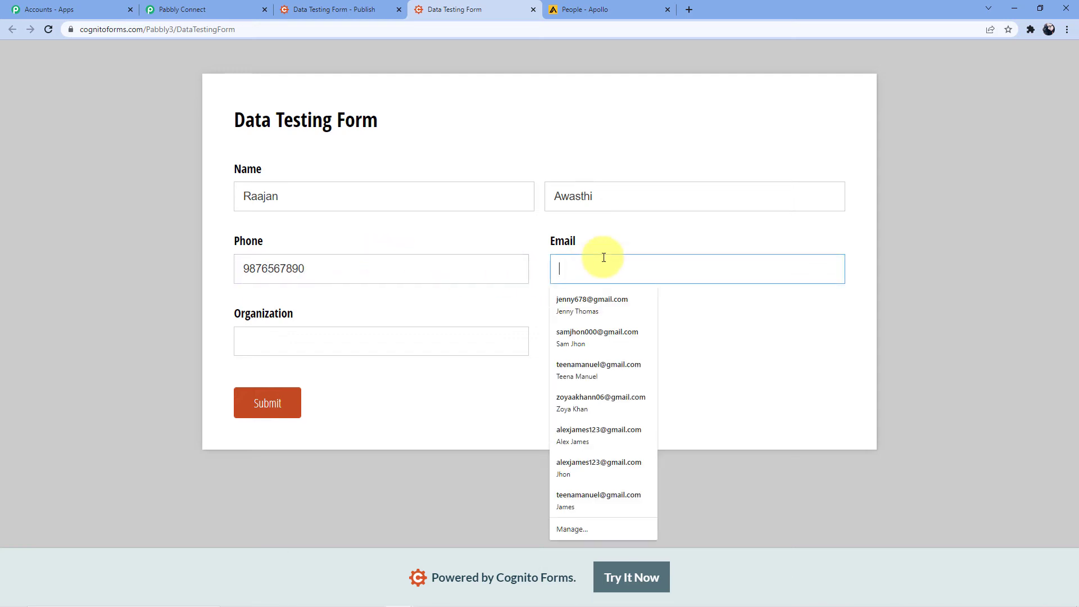
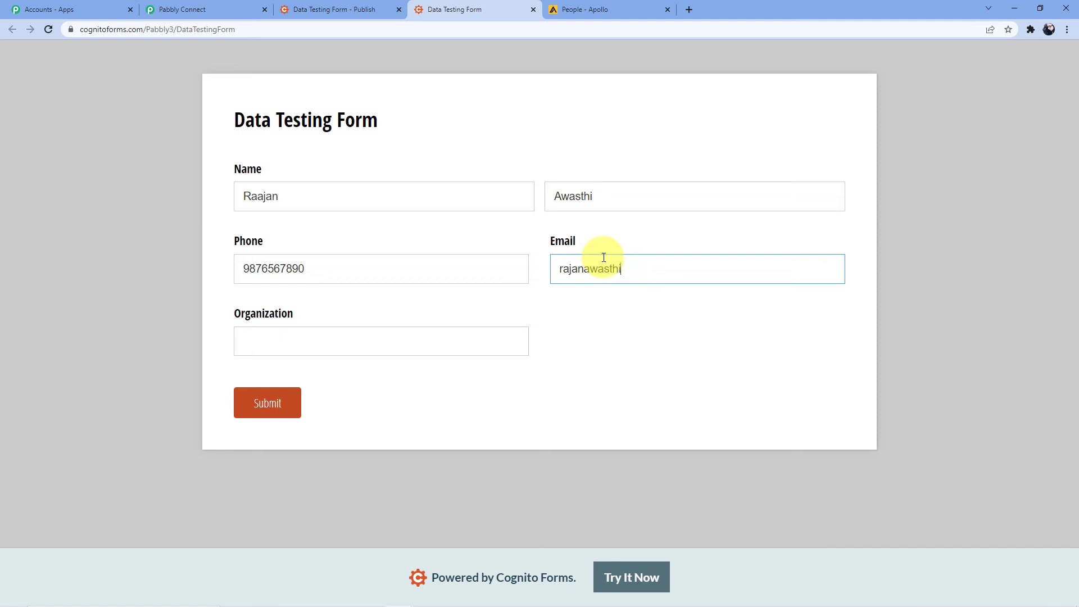
{"action": "left_click", "coordinate": [384, 338]}
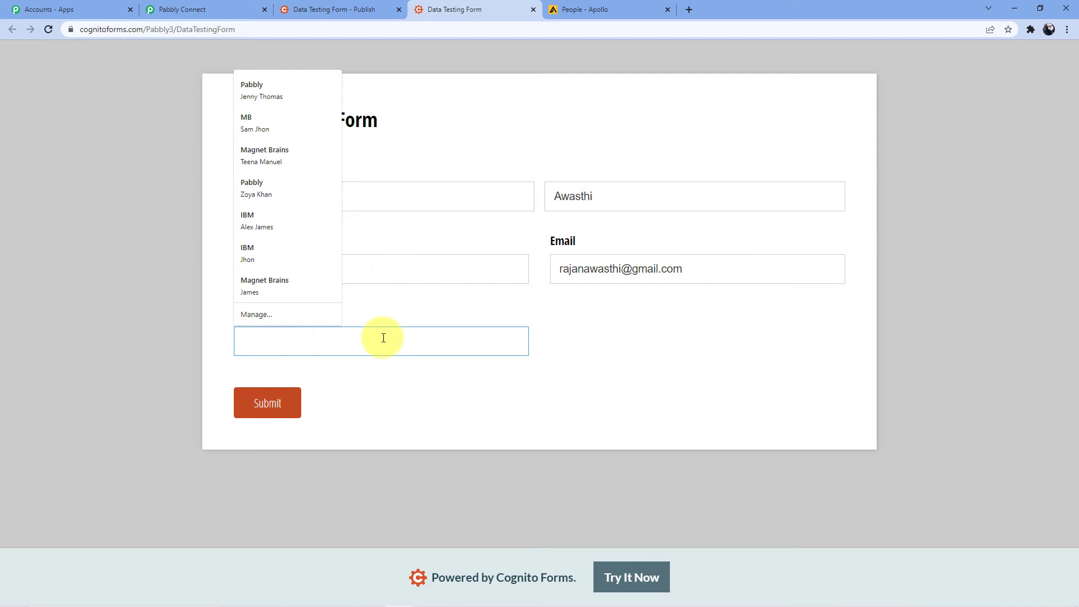
{"action": "type", "text": "Pabbly"}
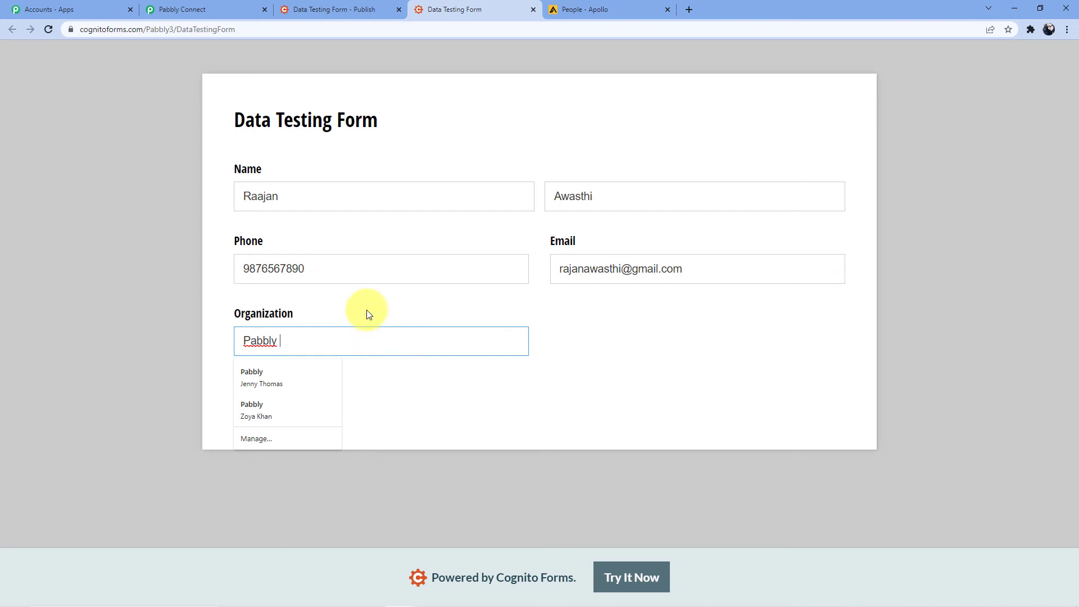
{"action": "key", "text": "BackSpace"}
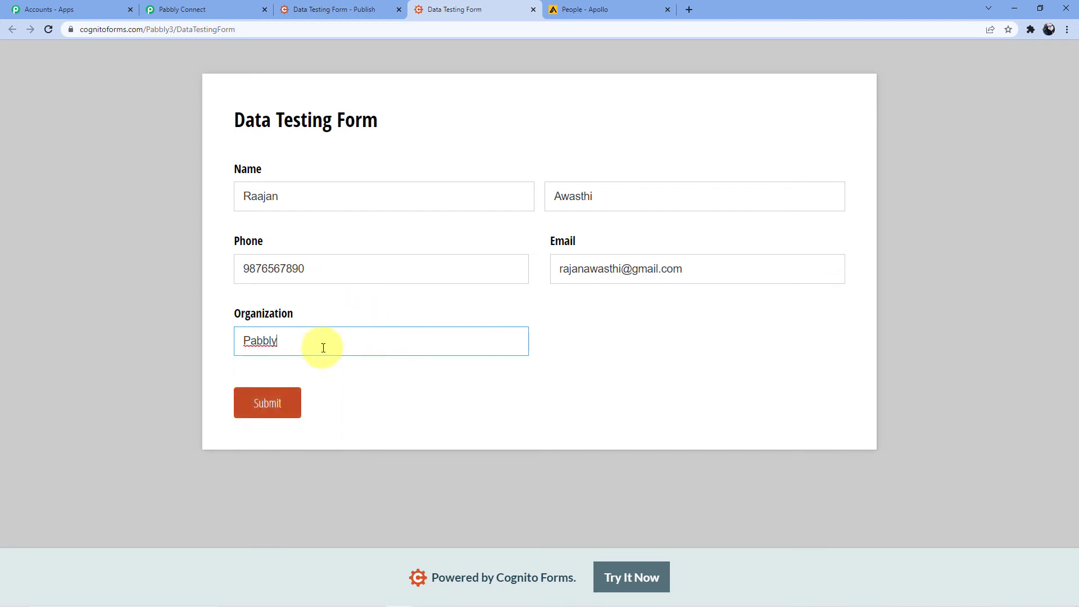
{"action": "left_click", "coordinate": [253, 409]}
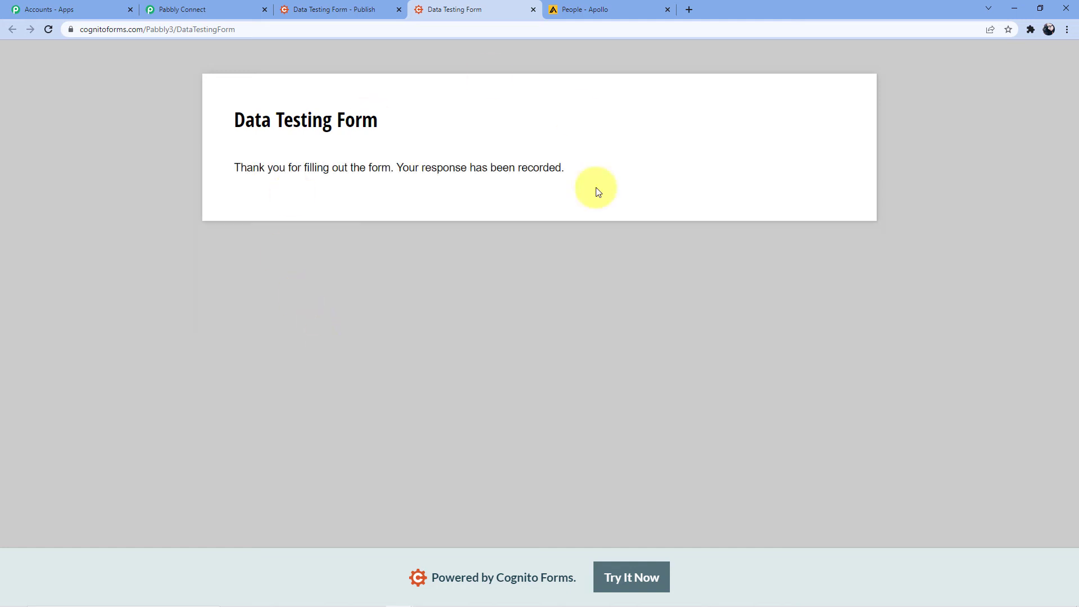
Reload Apollo's People list and scroll to the new Pabbly contact, now five saved
{"action": "left_click", "coordinate": [573, 9]}
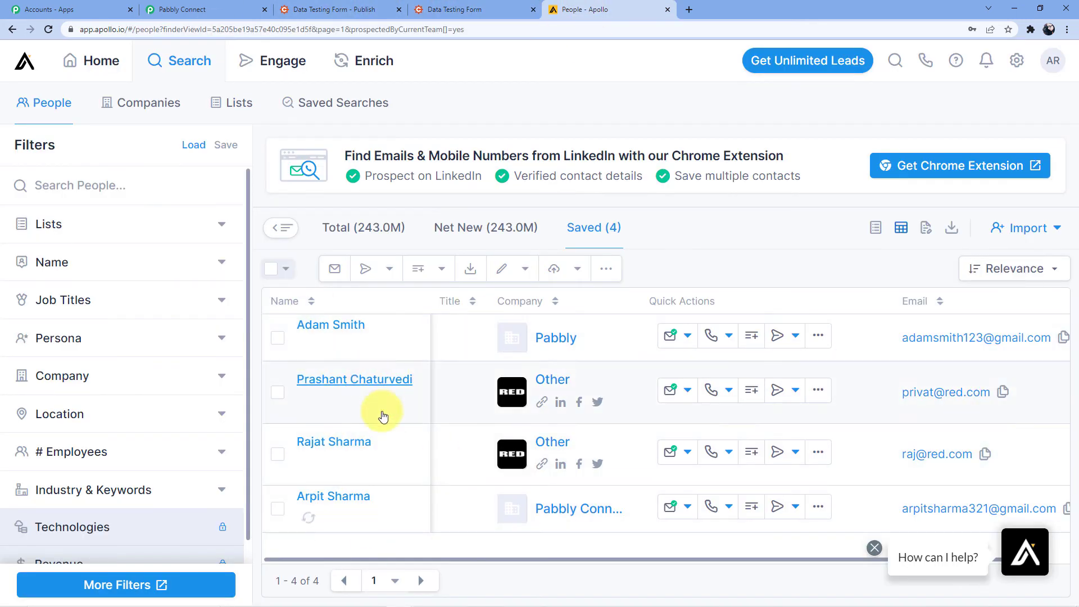
{"action": "left_click", "coordinate": [48, 29]}
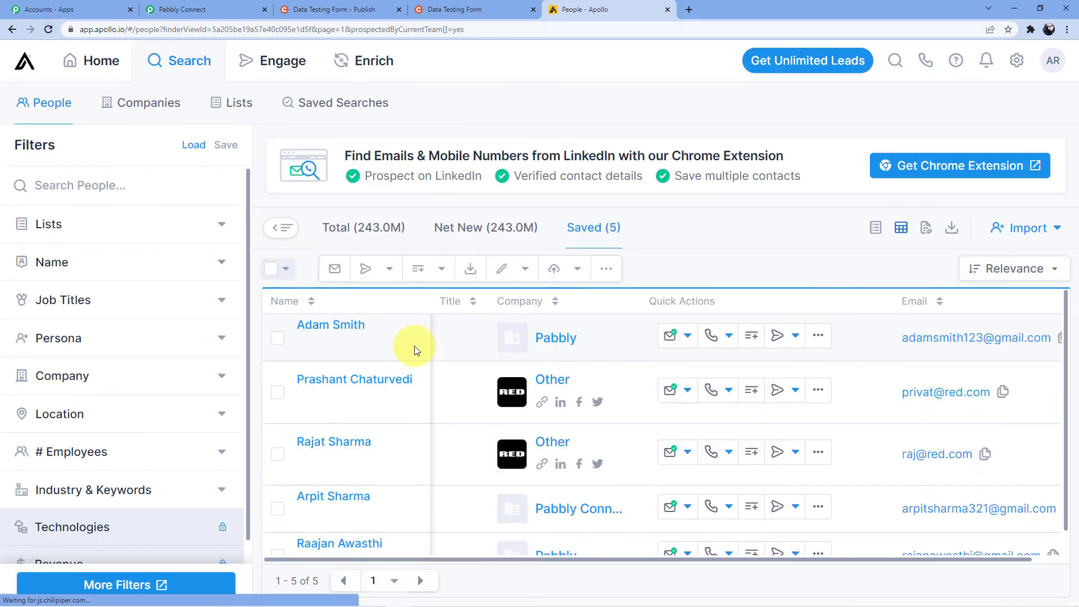
{"action": "scroll", "coordinate": [375, 481], "scroll_direction": "down", "scroll_amount": 1}
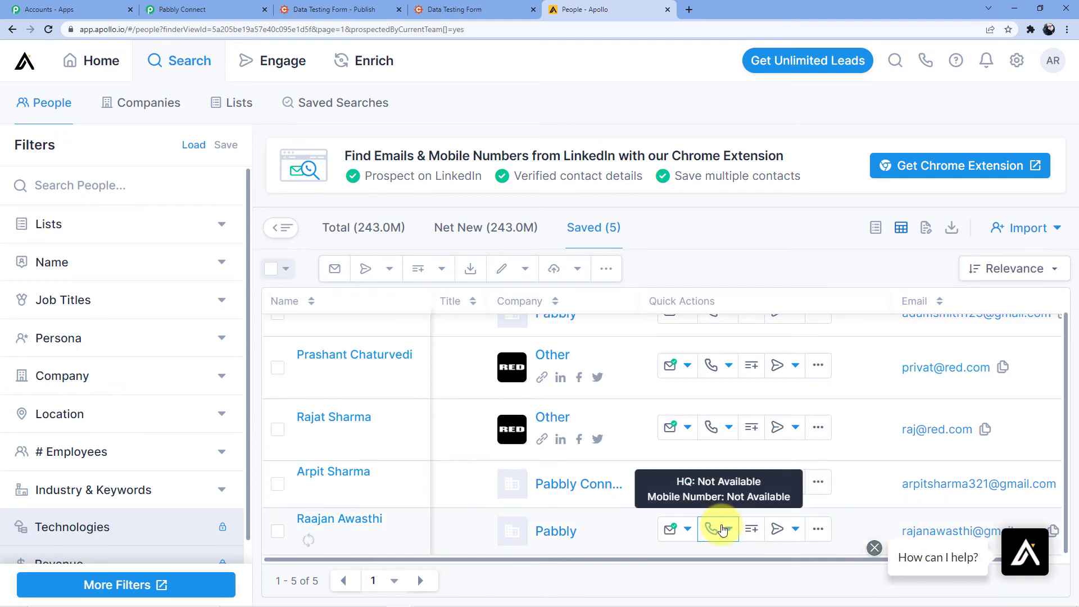
{"action": "left_click", "coordinate": [183, 10]}
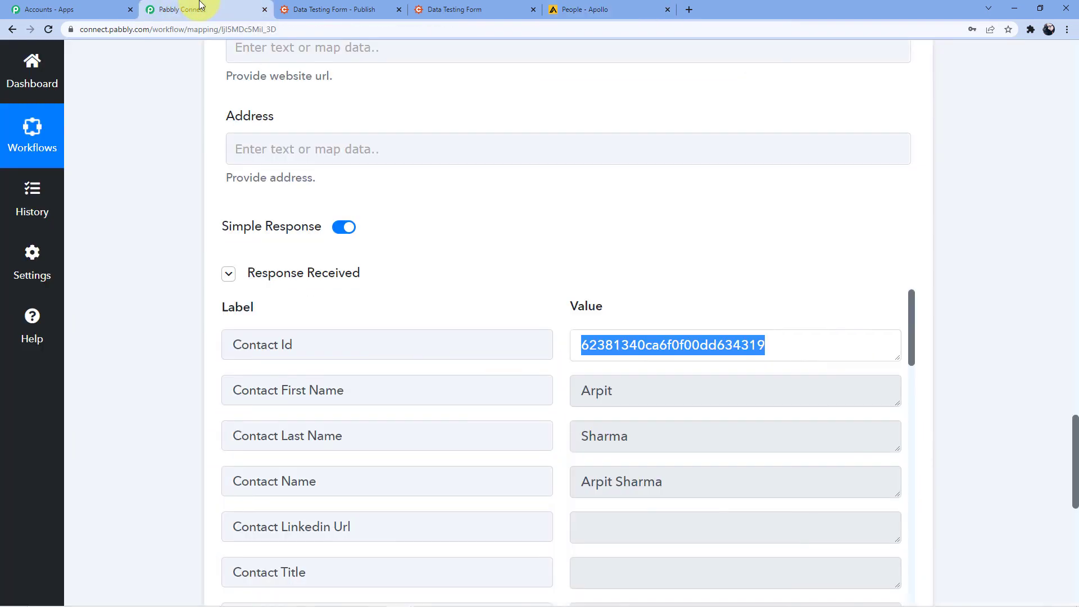
Collapse the Cognito Forms New Entry trigger and Apollo Create Contact action cards
{"action": "scroll", "coordinate": [1065, 281], "scroll_direction": "up", "scroll_amount": 15}
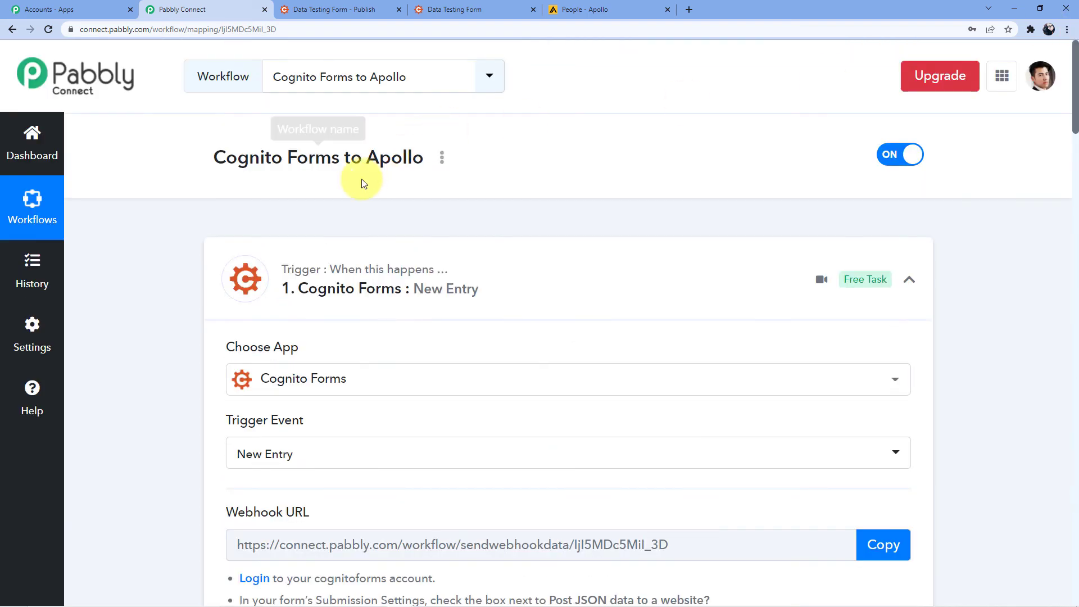
{"action": "scroll", "coordinate": [429, 225], "scroll_direction": "down", "scroll_amount": 3}
{"action": "left_click", "coordinate": [520, 94]}
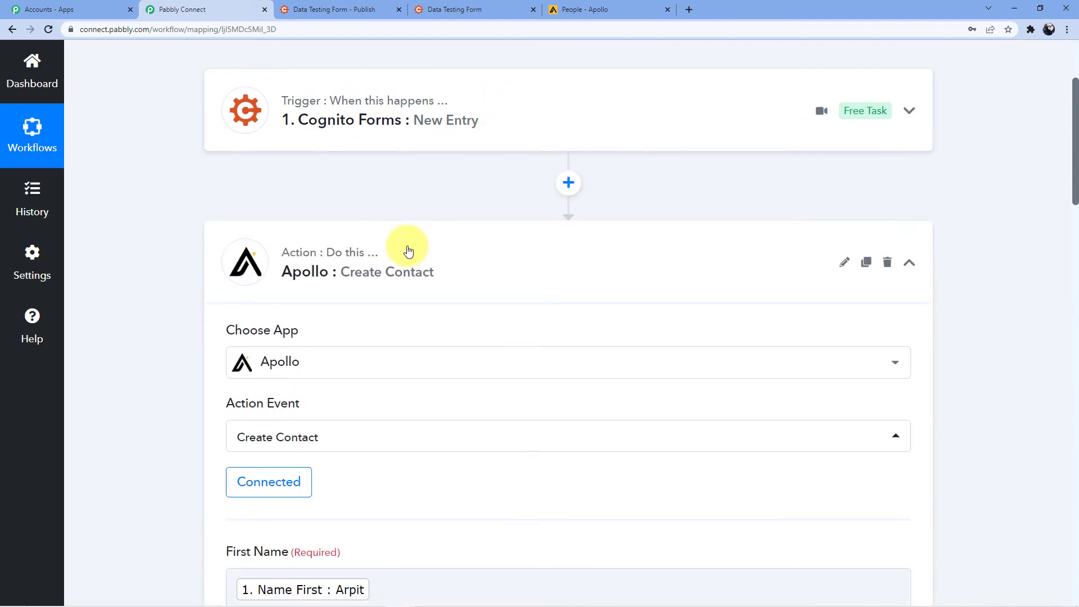
{"action": "left_click", "coordinate": [409, 250]}
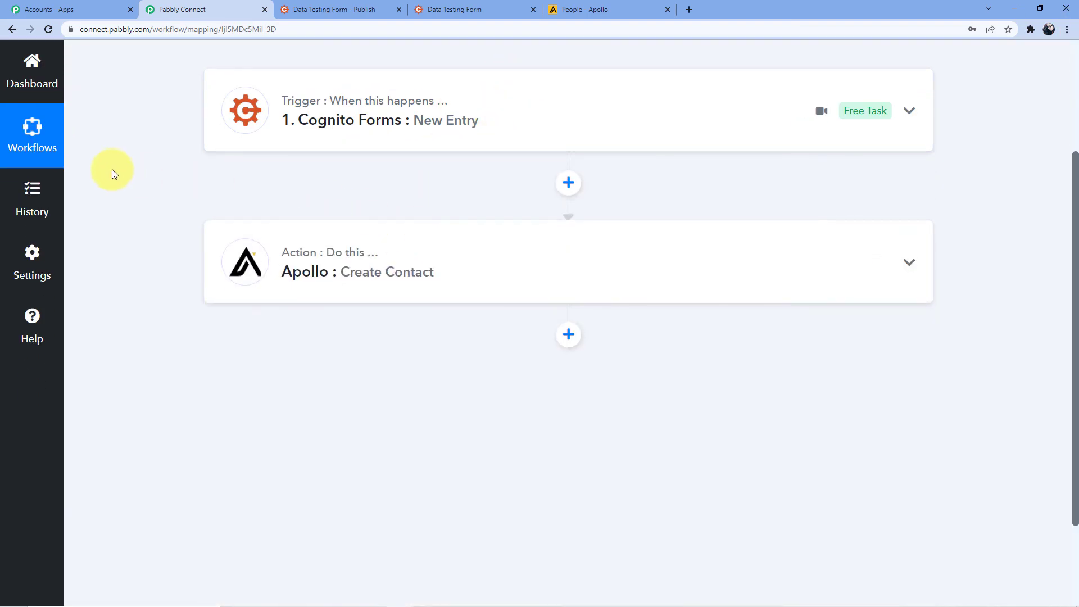